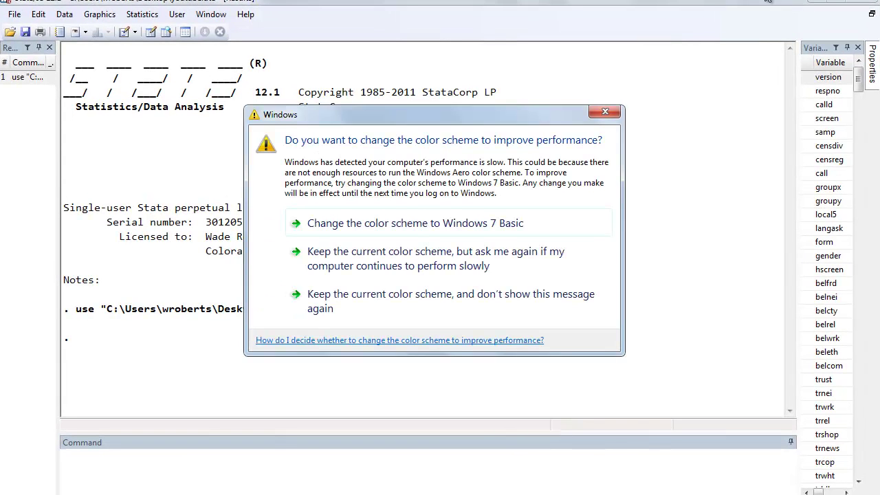
# - Dismiss the colour-scheme prompt and summarize newsoctrust with sum newsoctrust
pyautogui.click(605, 112)
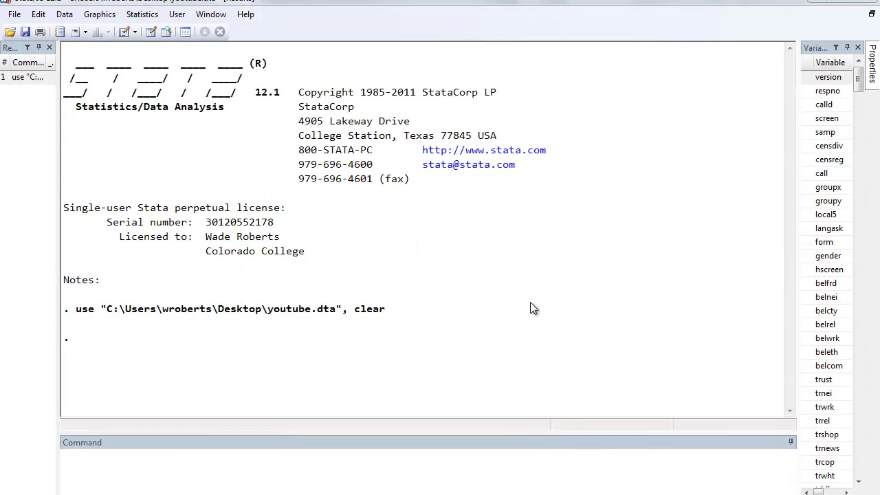
pyautogui.click(276, 462)
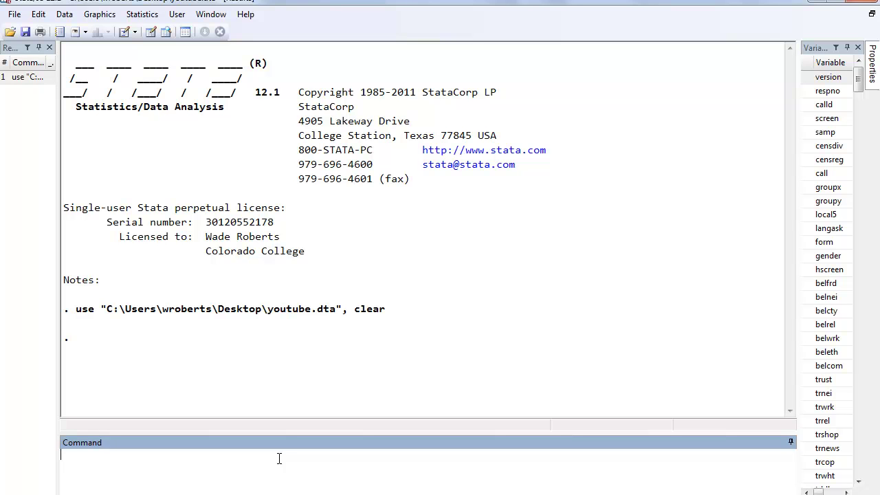
pyautogui.write('sum newsoctrust')
pyautogui.press('Return')
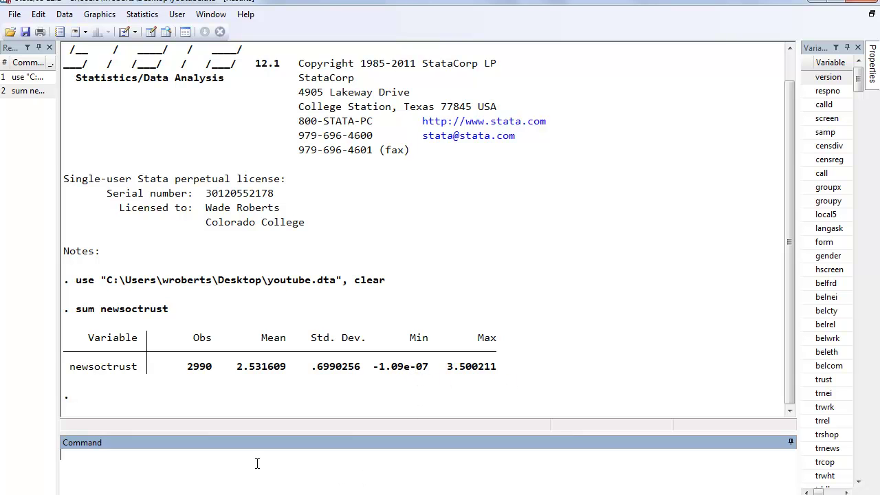
# - Show the codebooks for female and ethnic4
pyautogui.write('codebook female')
pyautogui.press('Return')
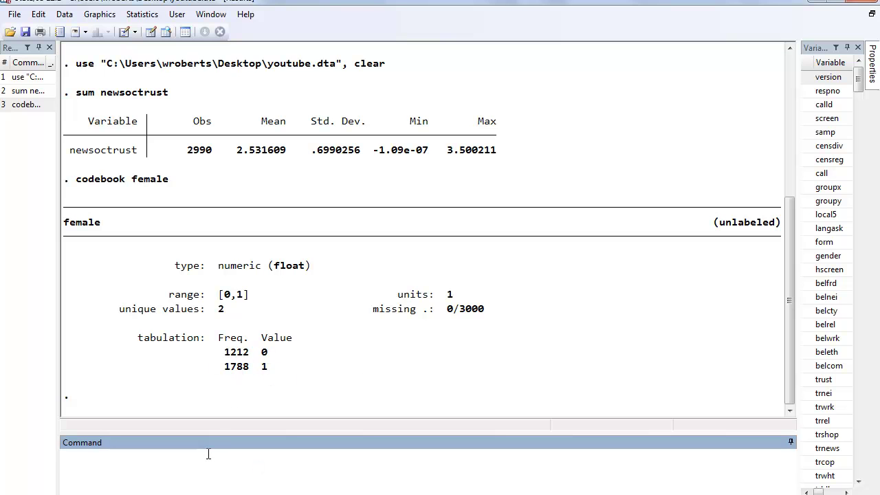
pyautogui.write('codebook ethnic4')
pyautogui.press('Return')
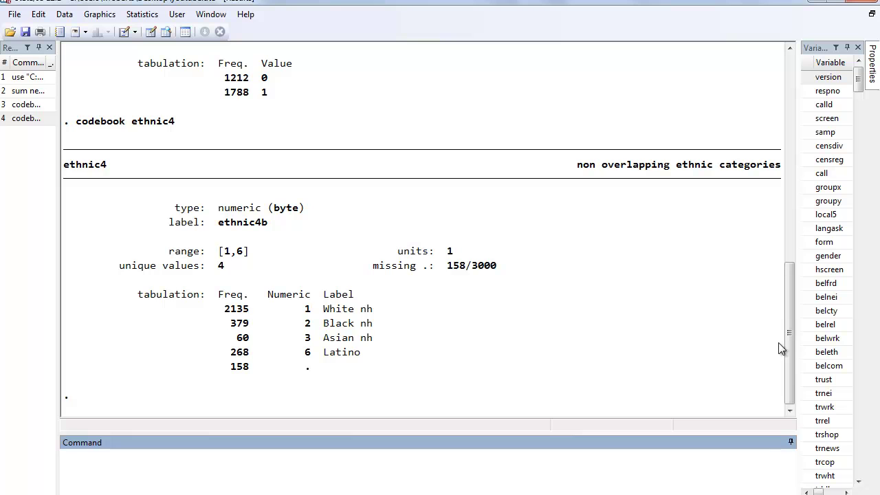
# - Run ttest newsoctrust, by(female) for a two-sample t test
pyautogui.moveTo(787, 334); pyautogui.dragTo(796, 210)
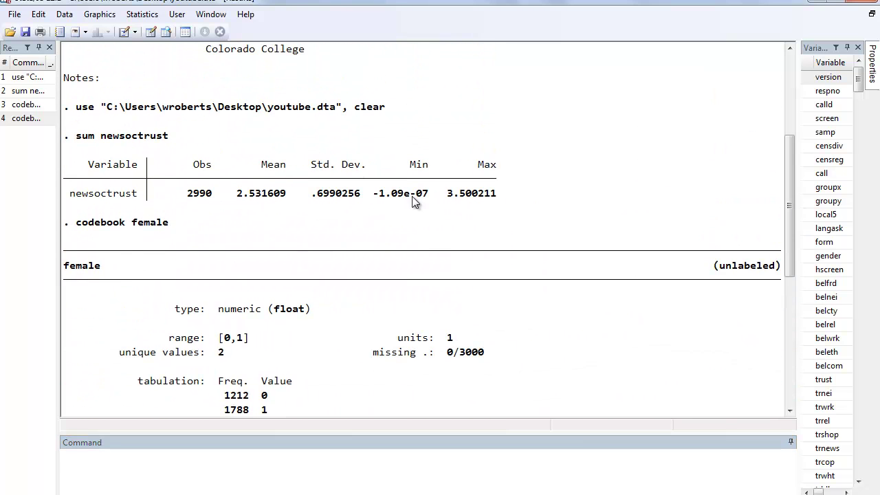
pyautogui.click(69, 457)
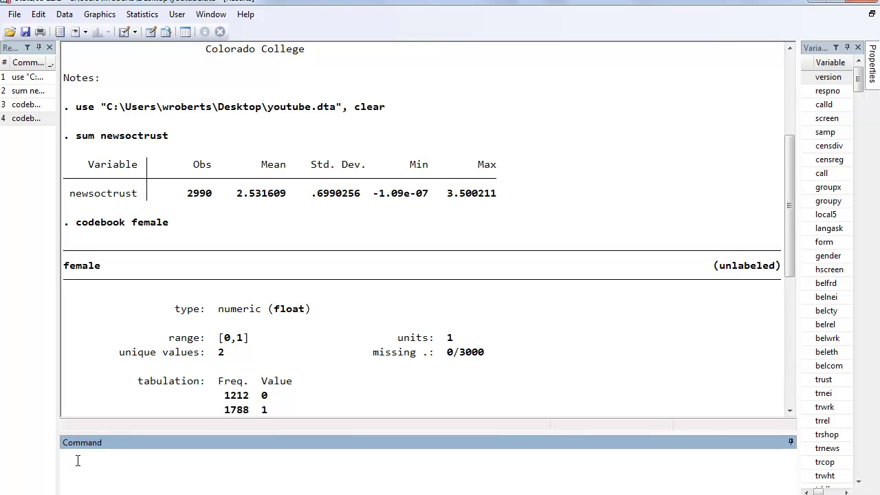
pyautogui.write('ttest newsoctrust, by(female)')
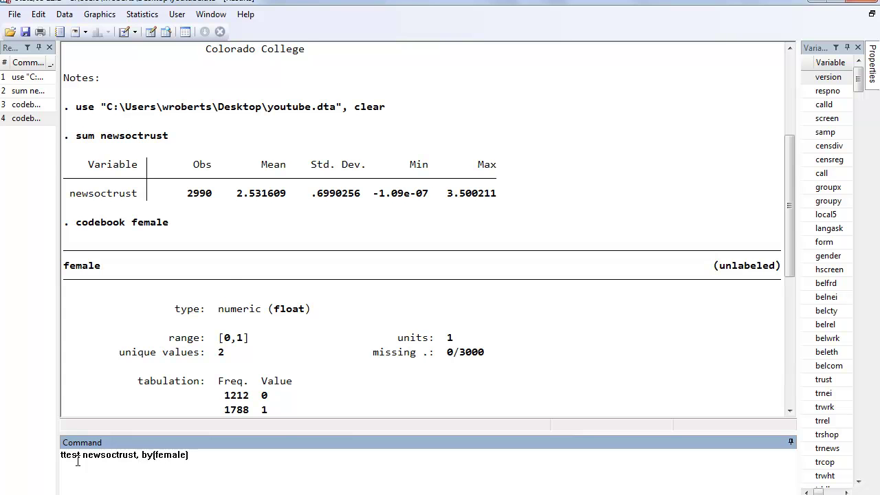
pyautogui.press('Return')
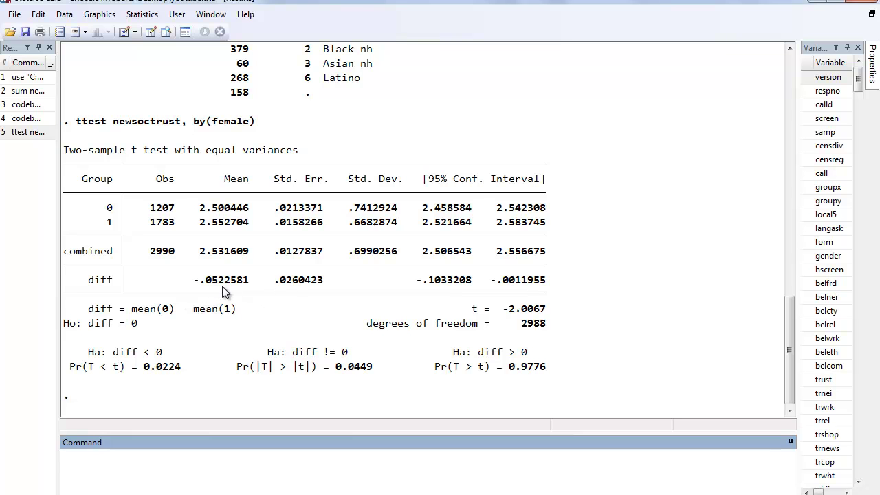
# - Highlight the mean difference, t = -2.0067, p = 0.0449 and the diff = 0 hypotheses
pyautogui.moveTo(208, 281); pyautogui.dragTo(305, 289)
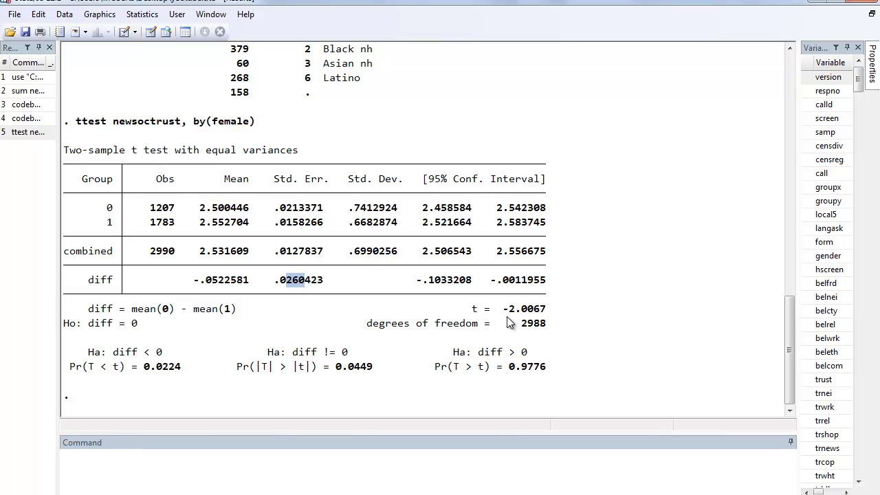
pyautogui.moveTo(503, 309); pyautogui.dragTo(541, 314)
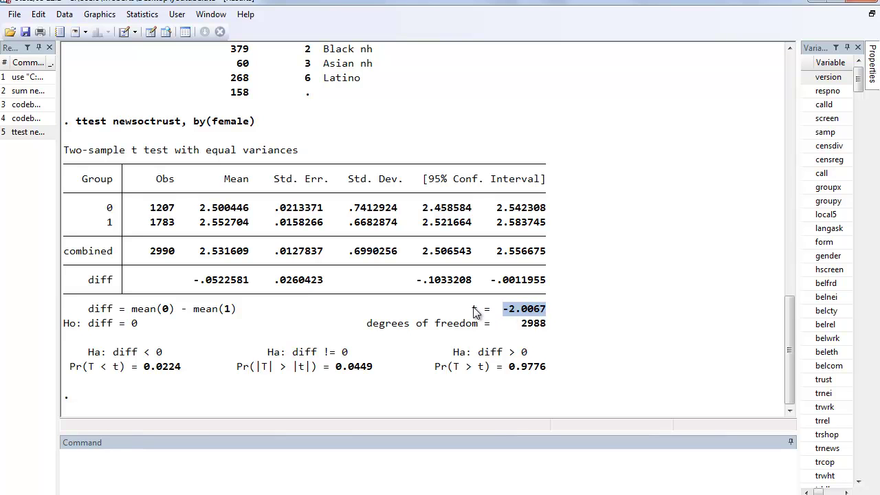
pyautogui.click(510, 310)
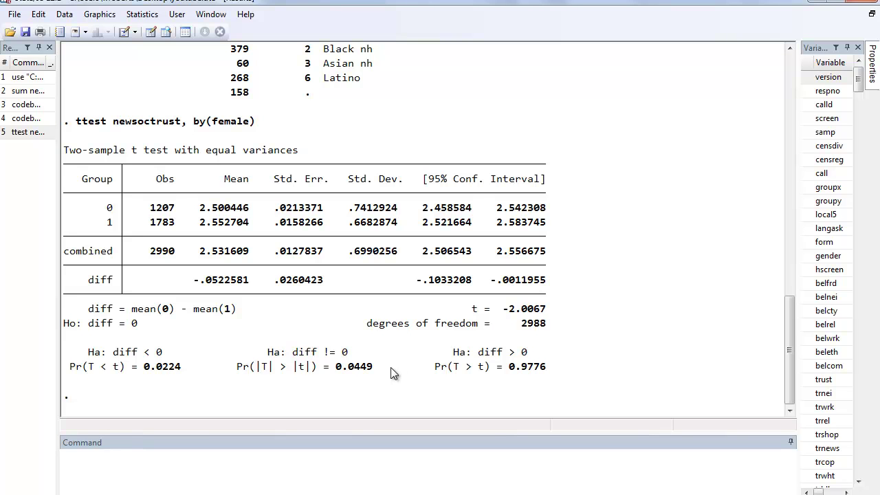
pyautogui.moveTo(366, 373); pyautogui.dragTo(368, 373)
pyautogui.click(354, 375)
pyautogui.moveTo(349, 374); pyautogui.dragTo(361, 371)
pyautogui.moveTo(64, 324); pyautogui.dragTo(118, 323)
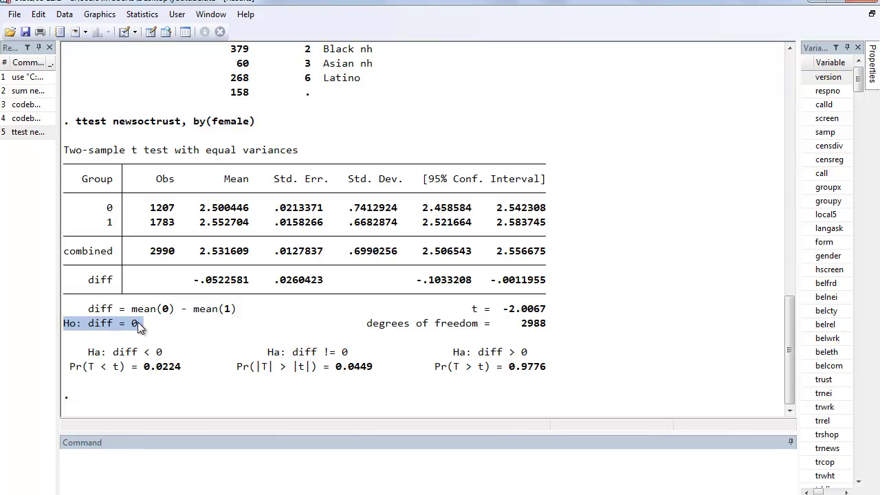
pyautogui.click(134, 331)
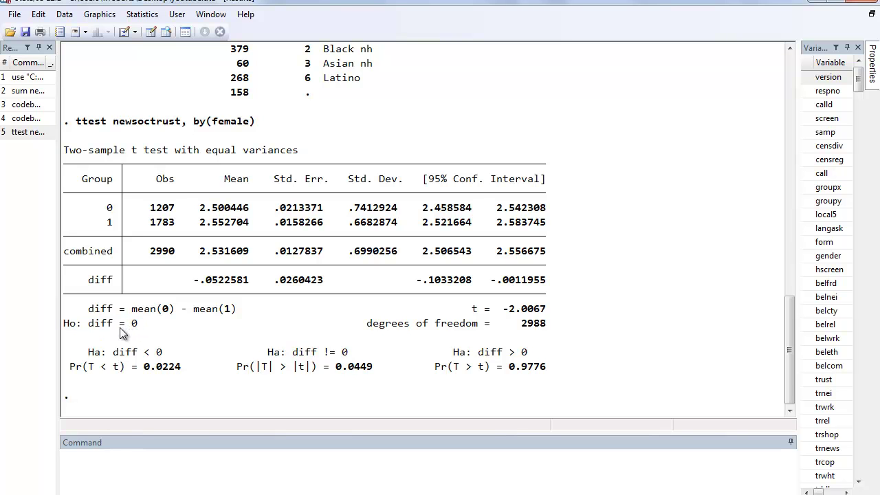
pyautogui.moveTo(88, 324); pyautogui.dragTo(143, 324)
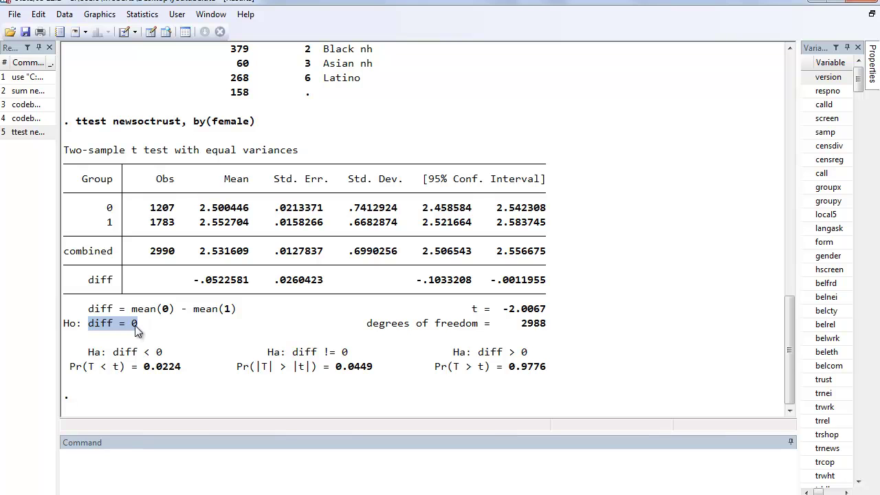
pyautogui.moveTo(279, 354); pyautogui.dragTo(346, 356)
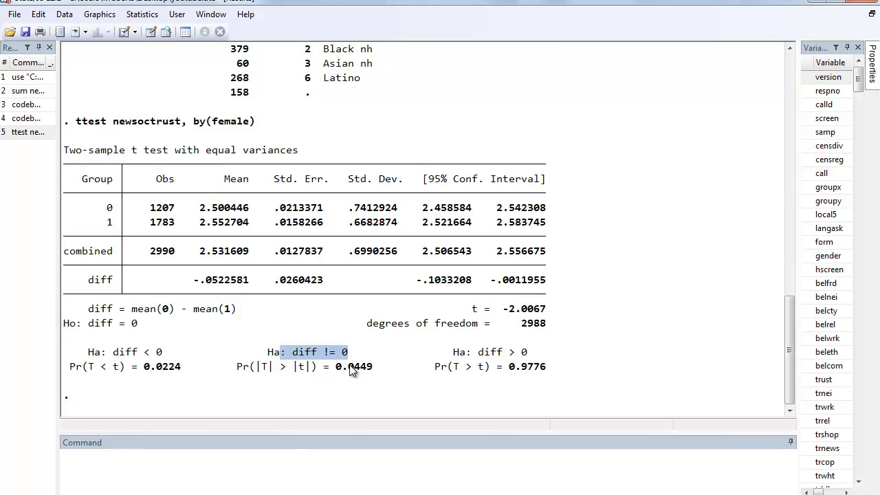
pyautogui.click(349, 371)
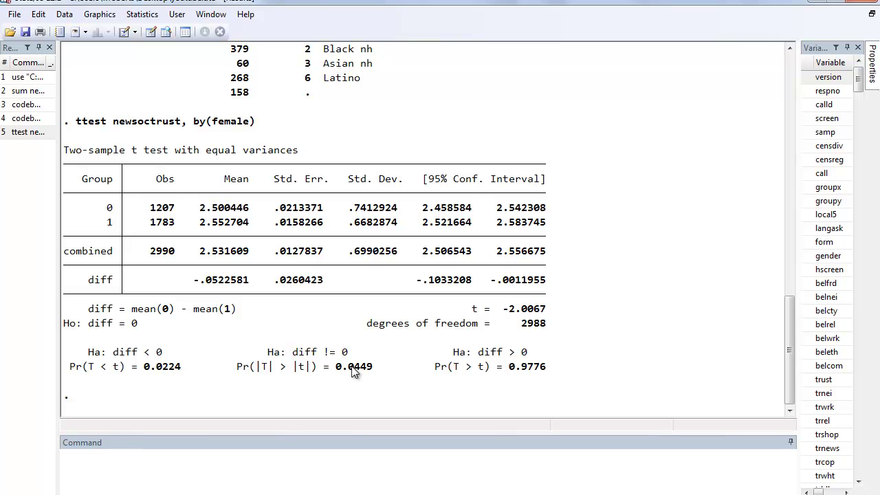
# - Run the regression reg newsoctrust female
pyautogui.click(229, 447)
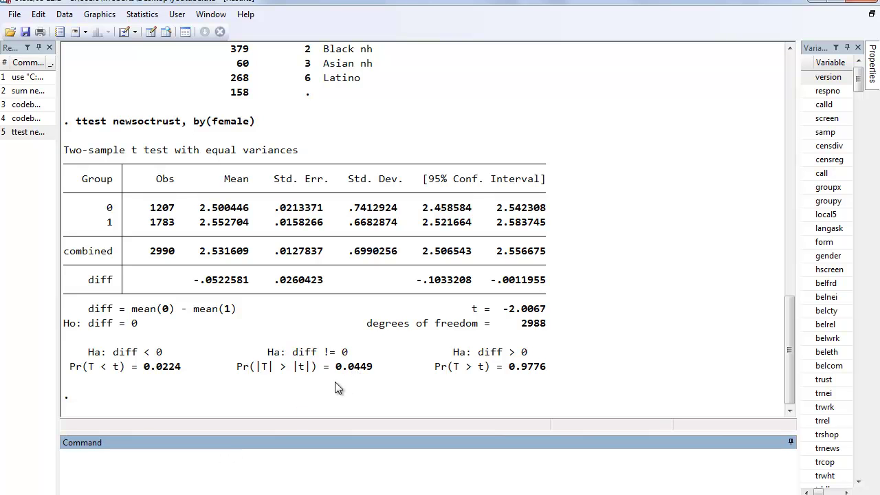
pyautogui.write('reg newsoctrust')
pyautogui.write('female')
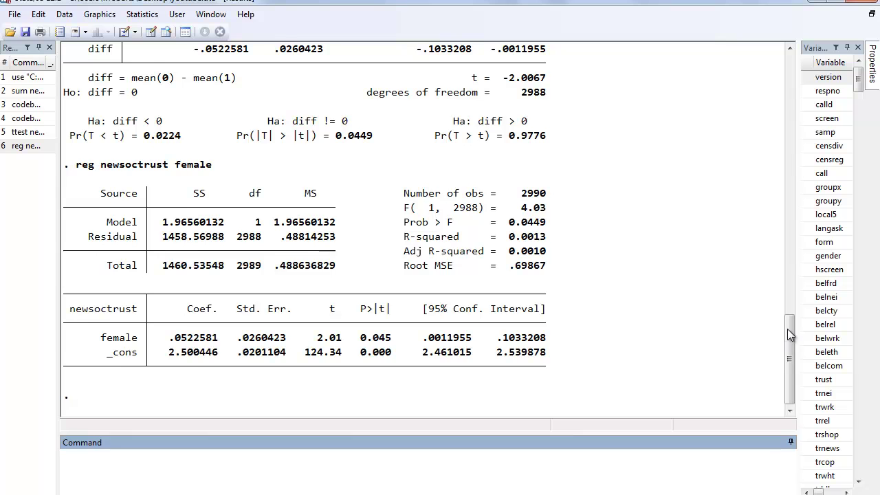
# - Compare the t test's mean difference -.0522581 with the female coefficient .0522581
pyautogui.moveTo(787, 327); pyautogui.dragTo(792, 321)
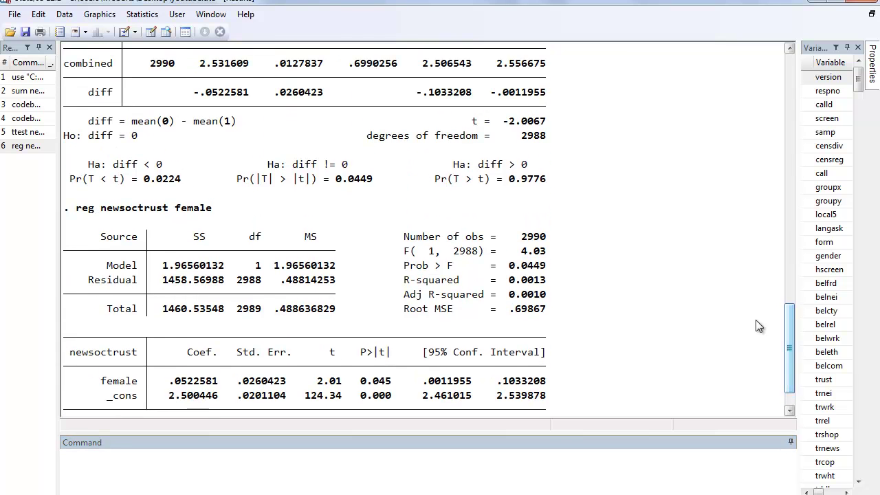
pyautogui.moveTo(205, 96); pyautogui.dragTo(230, 97)
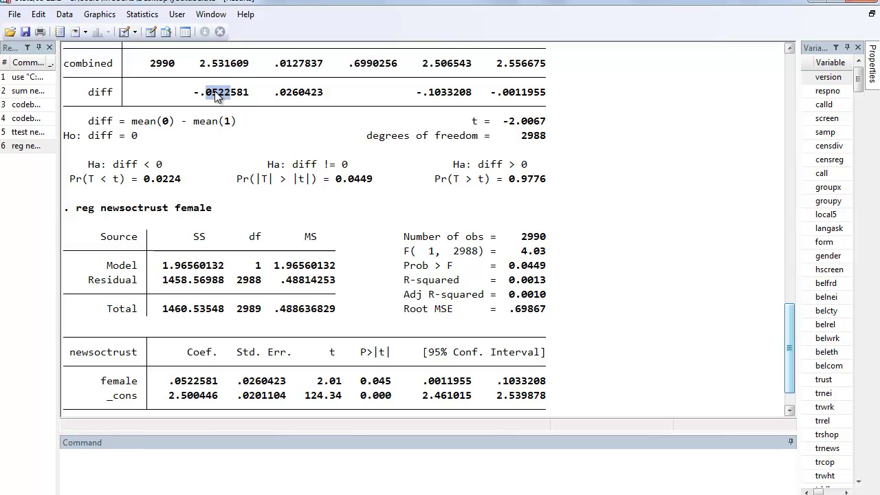
pyautogui.moveTo(201, 95); pyautogui.dragTo(223, 95)
pyautogui.moveTo(789, 328); pyautogui.dragTo(789, 332)
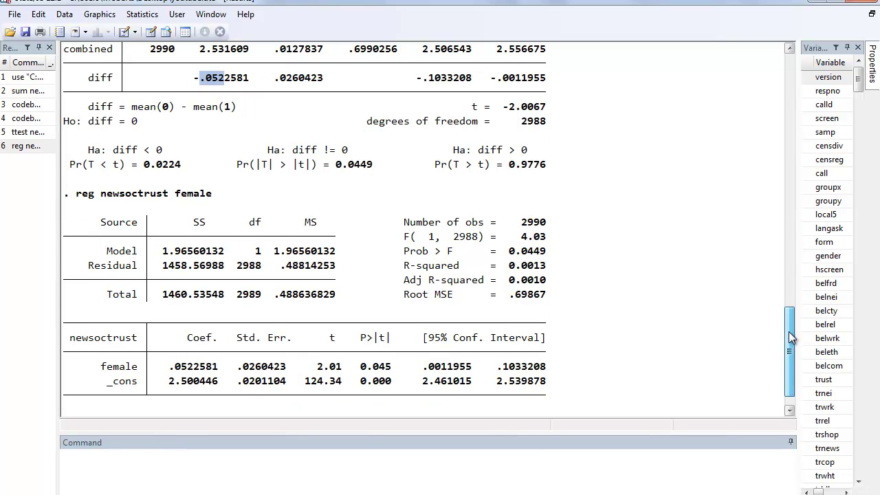
pyautogui.moveTo(175, 366); pyautogui.dragTo(194, 368)
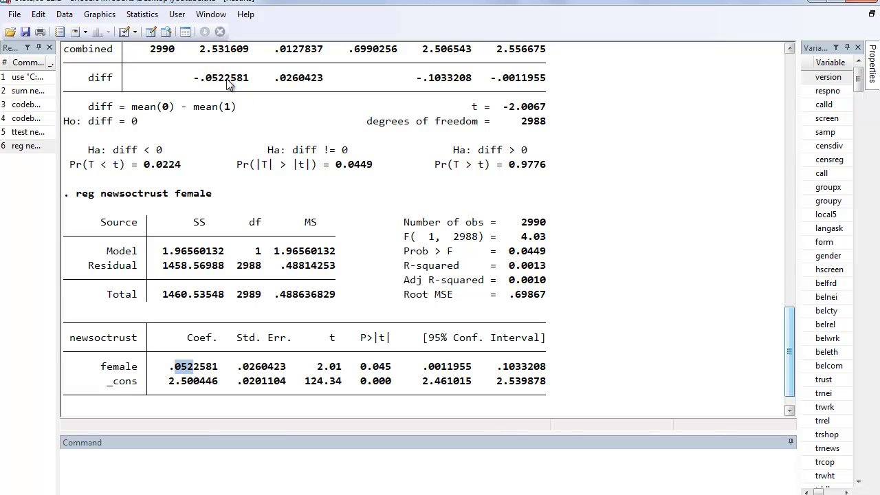
pyautogui.click(177, 372)
pyautogui.moveTo(175, 367); pyautogui.dragTo(193, 367)
# - Compare regression p 0.045, standard error and t 2.01 with the t test's p 0.0449 and t
pyautogui.moveTo(373, 367); pyautogui.dragTo(391, 367)
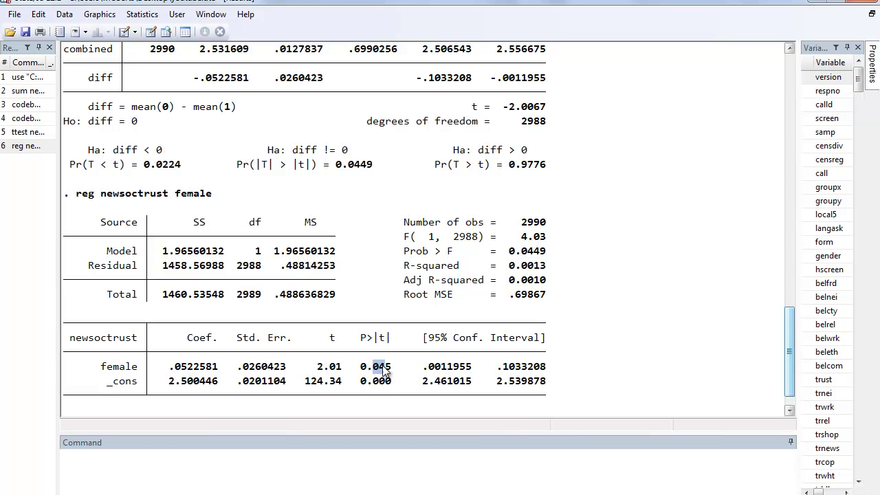
pyautogui.moveTo(341, 165); pyautogui.dragTo(374, 165)
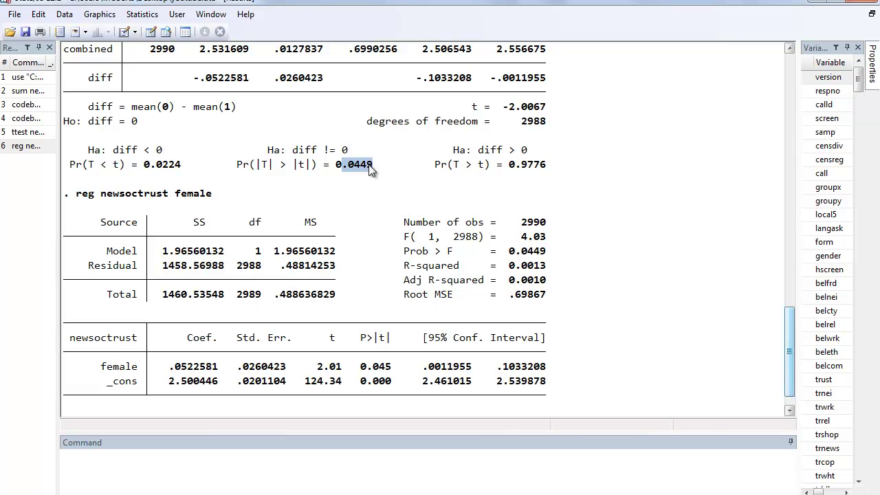
pyautogui.moveTo(367, 366); pyautogui.dragTo(391, 367)
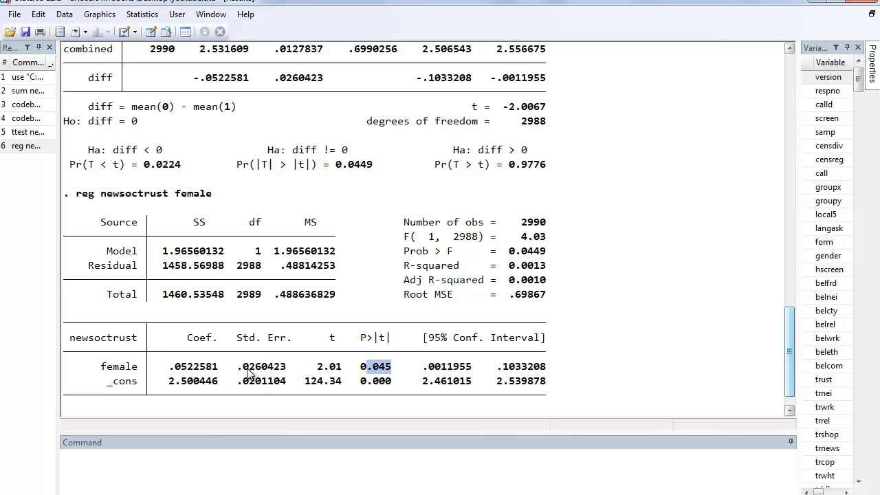
pyautogui.moveTo(243, 367); pyautogui.dragTo(286, 368)
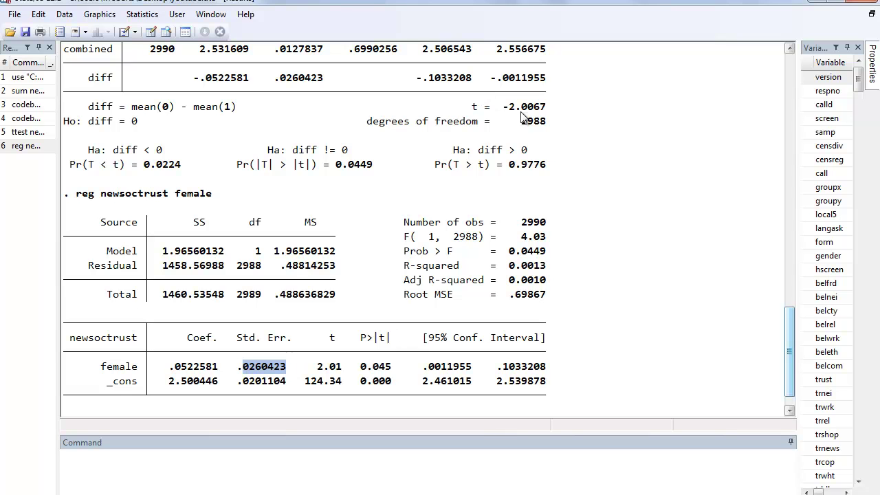
pyautogui.moveTo(509, 108); pyautogui.dragTo(527, 110)
pyautogui.moveTo(317, 366); pyautogui.dragTo(342, 373)
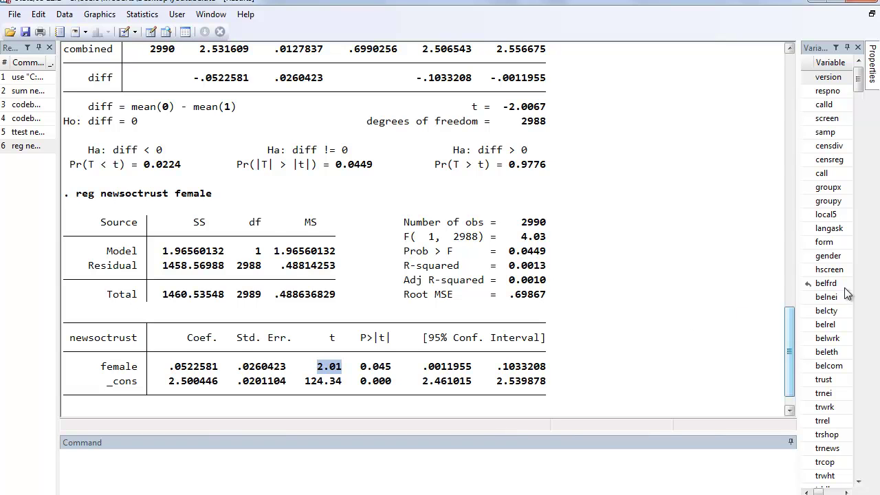
# - Rerun the newsoctrust-by-female t test from the Review history
pyautogui.scroll(-1, 789, 326)
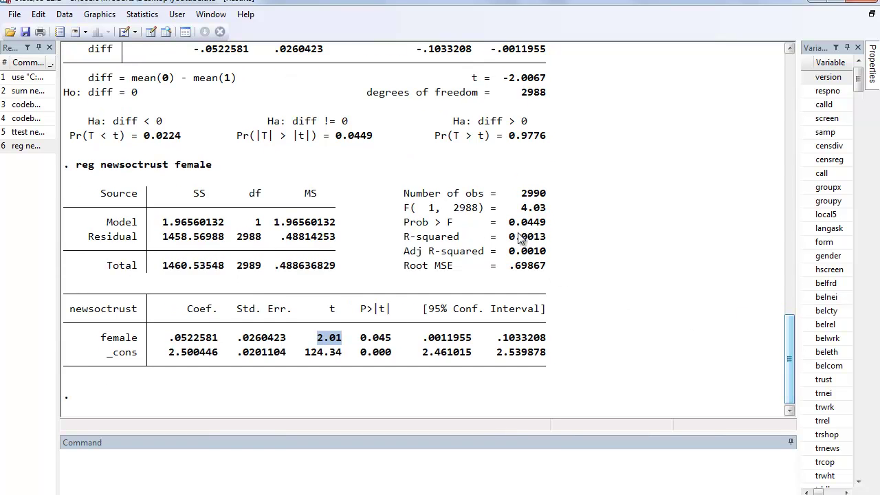
pyautogui.moveTo(508, 236); pyautogui.dragTo(546, 237)
pyautogui.moveTo(788, 337); pyautogui.dragTo(795, 285)
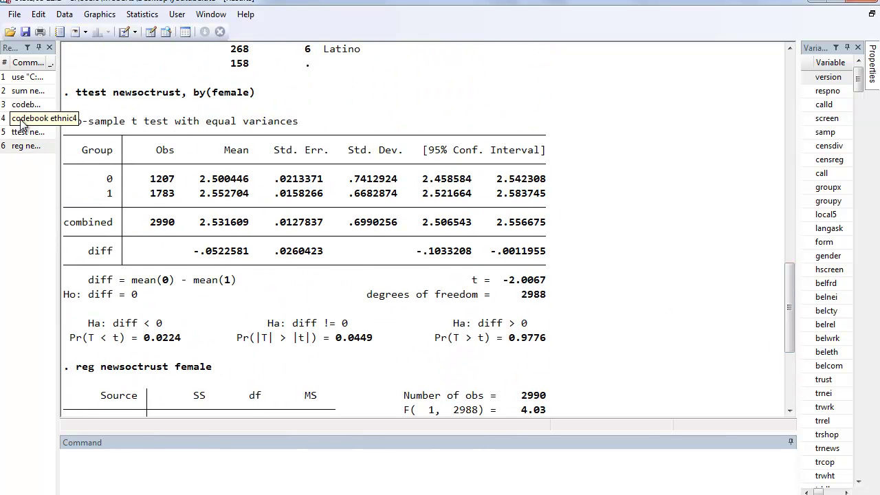
pyautogui.click(40, 132)
pyautogui.click(212, 457)
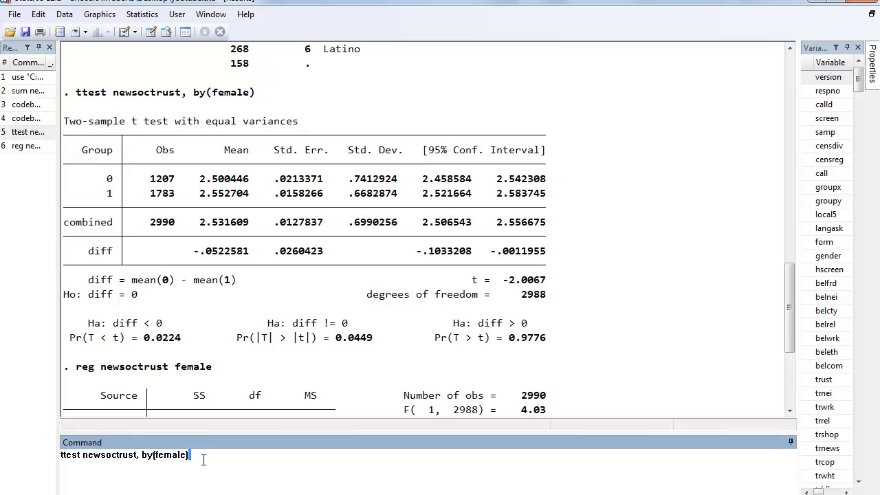
pyautogui.press('Return')
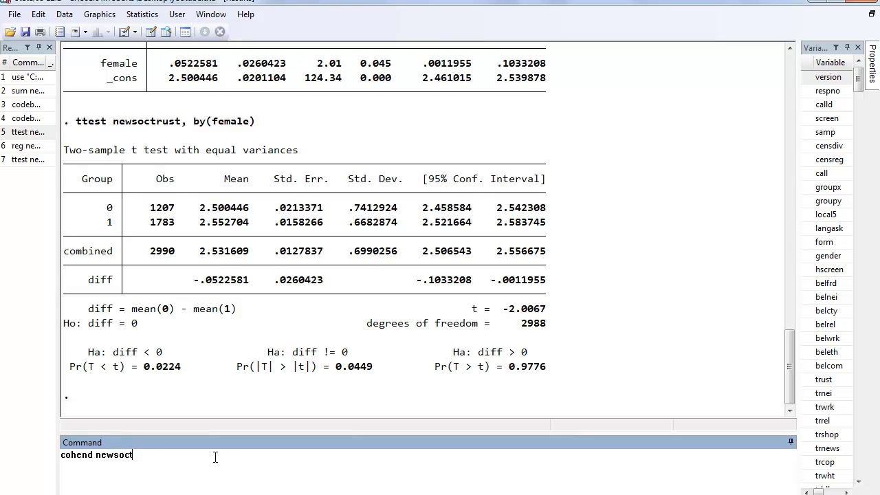
# - Compute effect sizes with cohend newsoctrust female, highlighting Cohen's d -.07341995
pyautogui.write('cohend newsoctrust female')
pyautogui.press('Return')
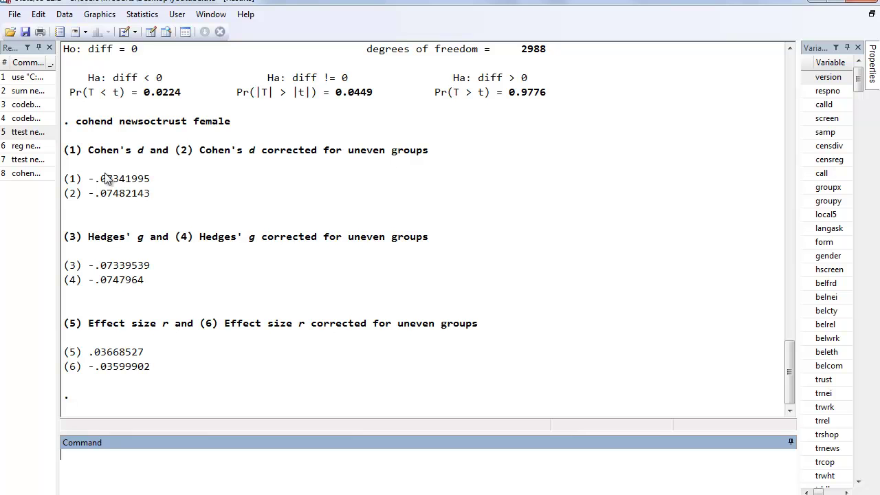
pyautogui.moveTo(101, 178); pyautogui.dragTo(125, 180)
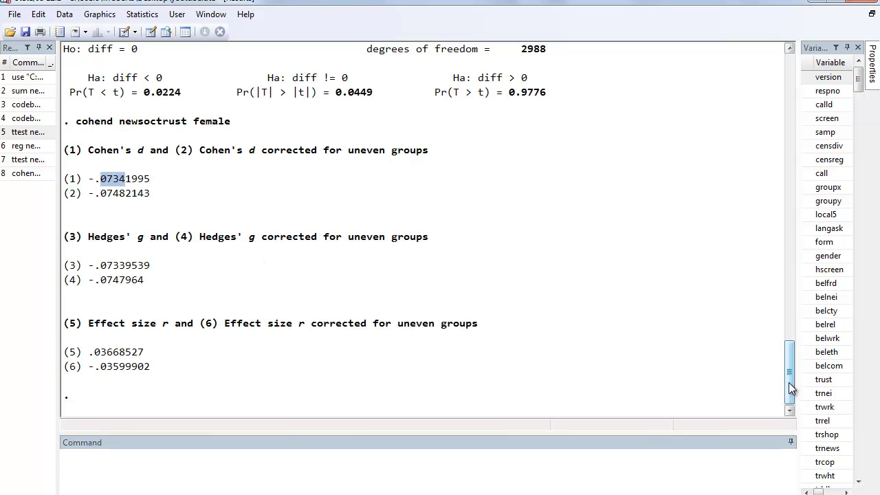
pyautogui.moveTo(788, 382)
pyautogui.mouseDown()
pyautogui.moveTo(801, 320)
pyautogui.moveTo(801, 363)
pyautogui.moveTo(789, 397)
pyautogui.mouseUp()
pyautogui.click(271, 454)
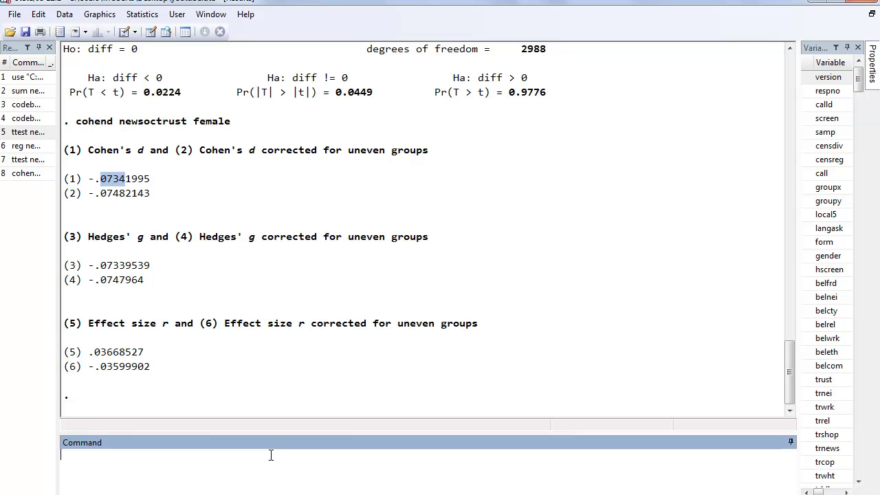
# - Run oneway newsoctrust ethnic4, bonferroni tabulate and highlight group means, F = 178.73 and p 0.0000
pyautogui.write('oneway newsoctrust ethnic4, bonferroni tabulate')
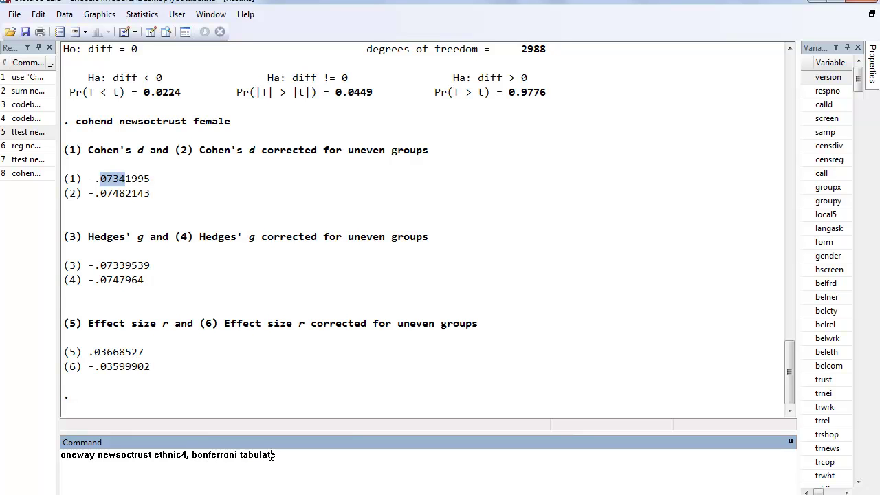
pyautogui.press('Return')
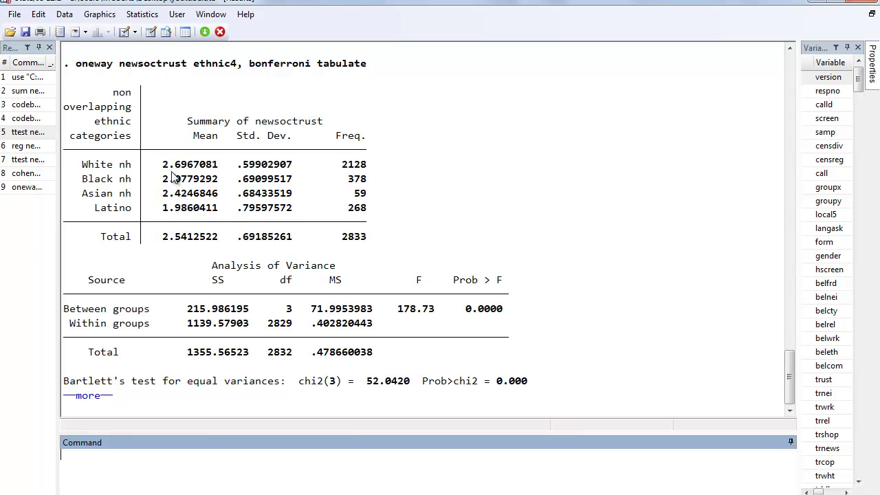
pyautogui.moveTo(165, 166); pyautogui.dragTo(180, 180)
pyautogui.moveTo(237, 165); pyautogui.dragTo(262, 180)
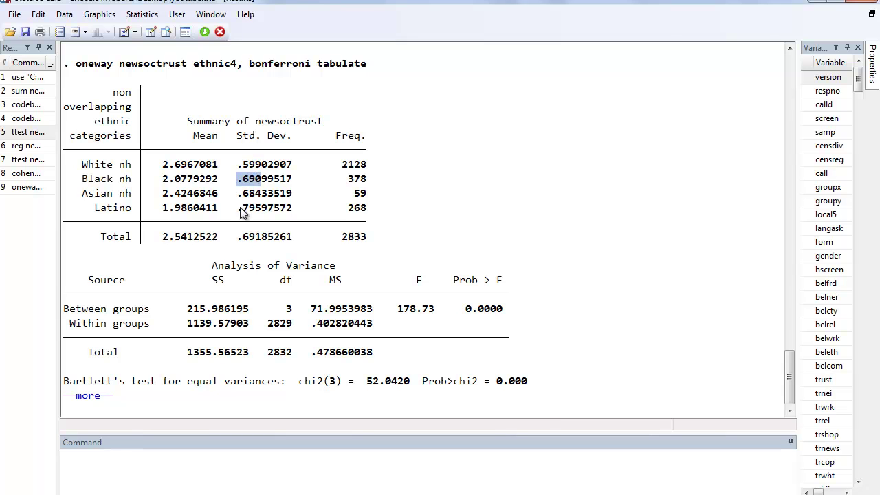
pyautogui.click(176, 216)
pyautogui.click(94, 396)
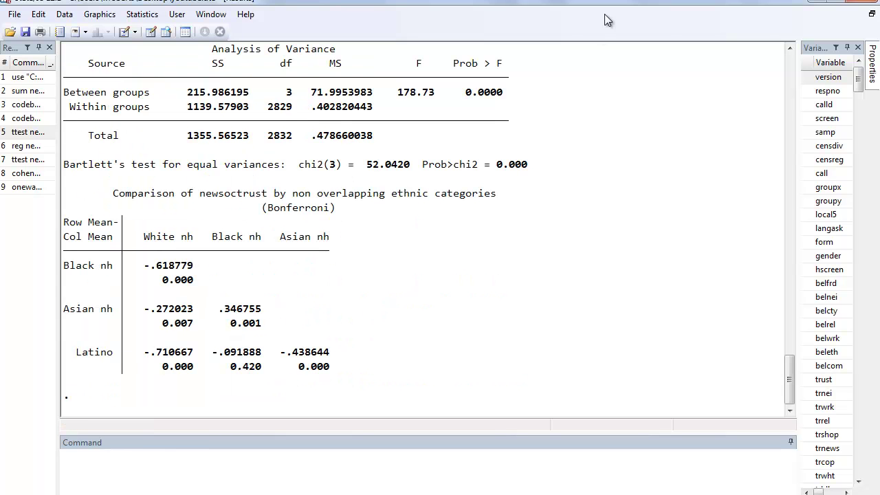
pyautogui.moveTo(467, 93); pyautogui.dragTo(501, 92)
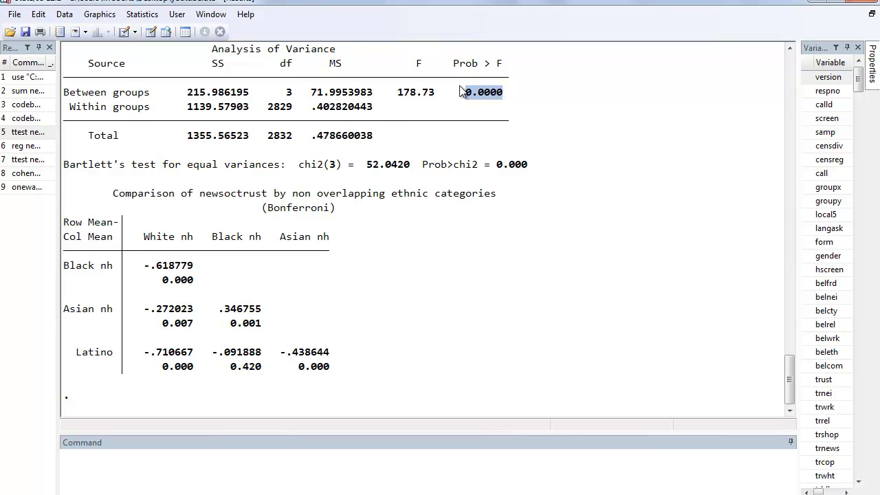
pyautogui.moveTo(397, 96); pyautogui.dragTo(488, 92)
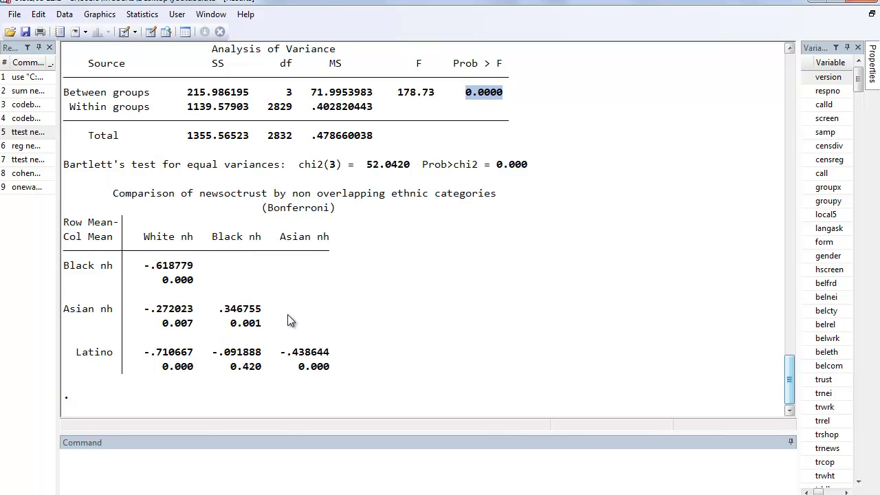
# - Highlight Bonferroni comparisons, including Black vs White and Latino vs Black (p 0.420)
pyautogui.moveTo(267, 208); pyautogui.dragTo(299, 209)
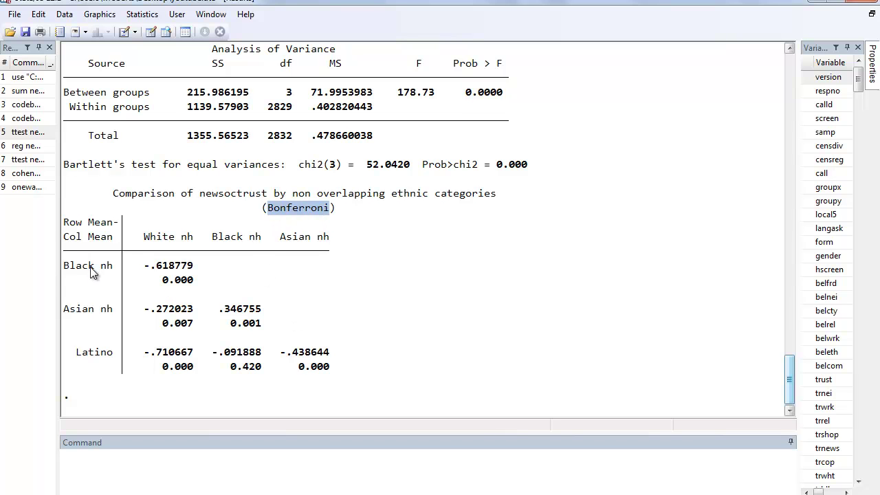
pyautogui.moveTo(83, 266); pyautogui.dragTo(107, 266)
pyautogui.moveTo(169, 280); pyautogui.dragTo(193, 281)
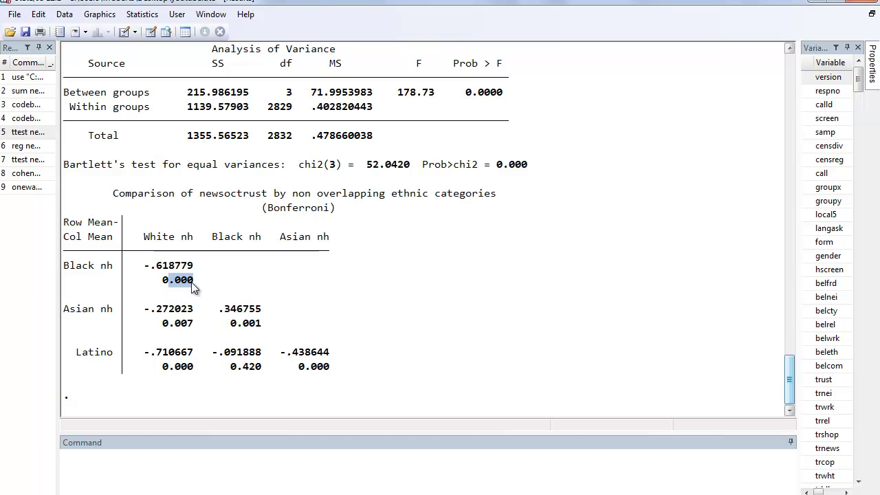
pyautogui.click(100, 315)
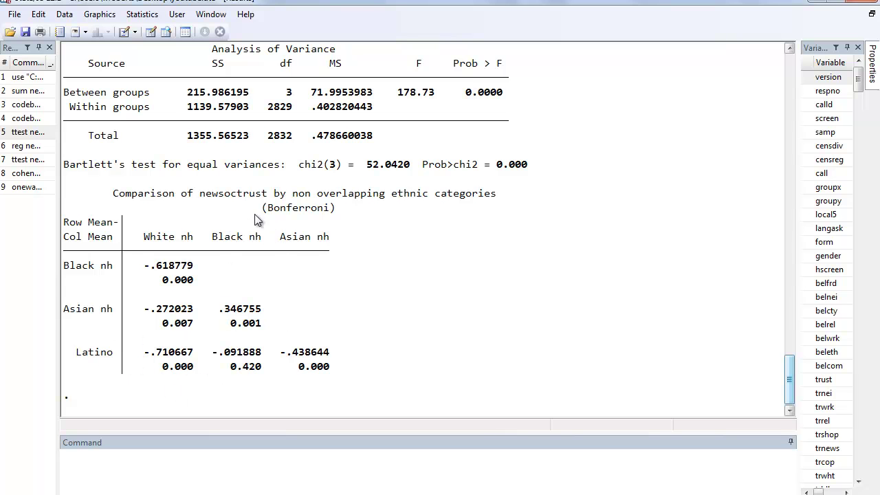
pyautogui.doubleClick(237, 352)
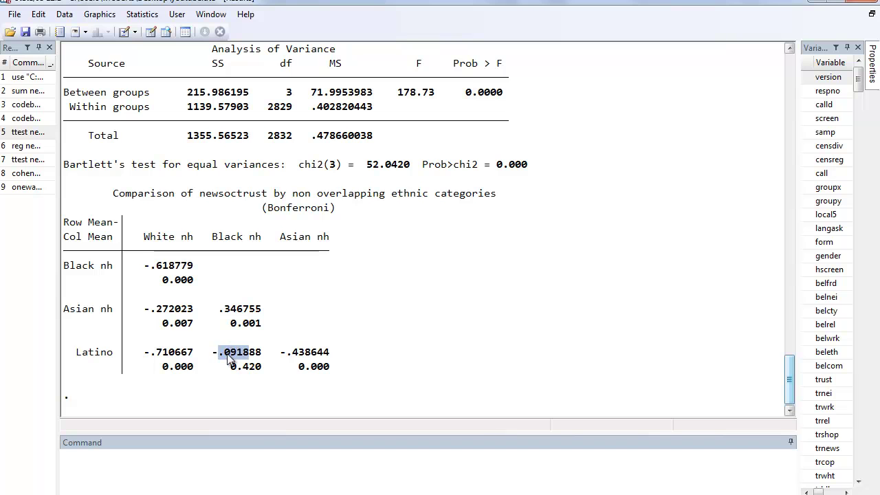
pyautogui.moveTo(224, 352); pyautogui.dragTo(259, 372)
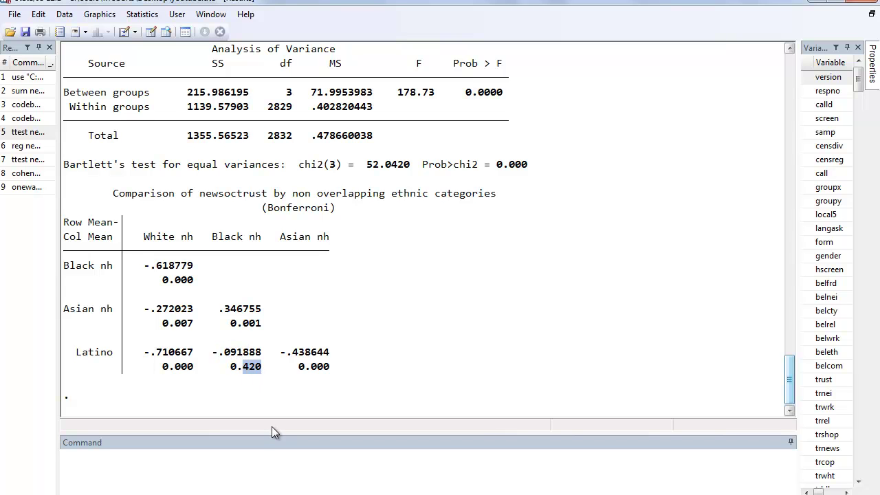
pyautogui.click(250, 451)
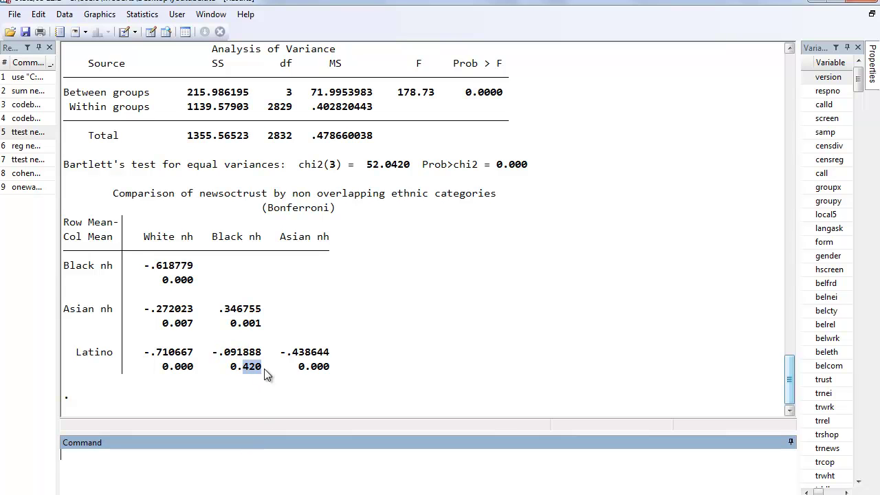
pyautogui.click(790, 364)
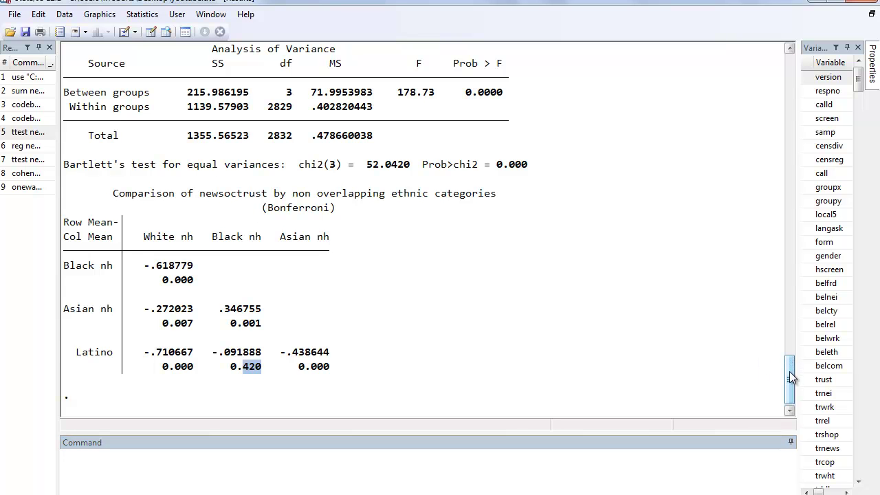
pyautogui.moveTo(791, 375)
pyautogui.mouseDown()
pyautogui.moveTo(790, 361)
pyautogui.moveTo(792, 381)
pyautogui.mouseUp()
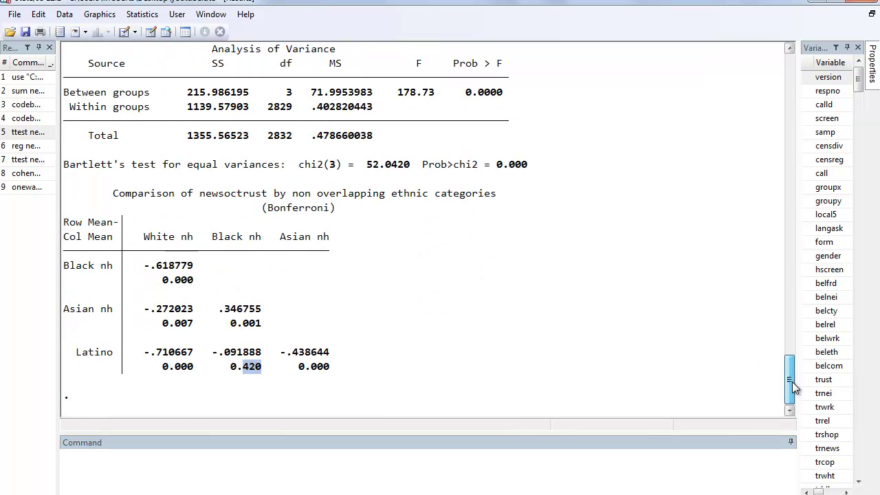
# - Regress newsoctrust on i.ethnic4, giving F = 178.73 and R-squared 0.1593
pyautogui.click(146, 466)
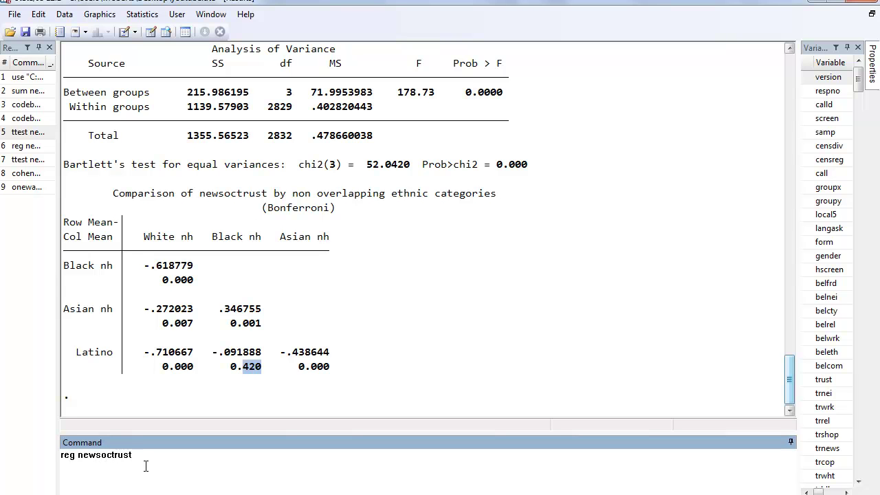
pyautogui.write('reg newsoctrust i.ethnic4')
pyautogui.press('Return')
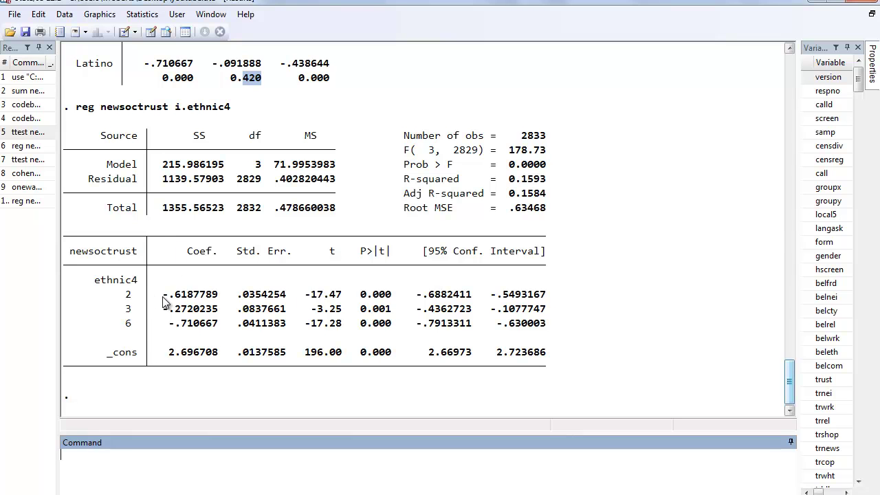
pyautogui.moveTo(163, 294); pyautogui.dragTo(202, 302)
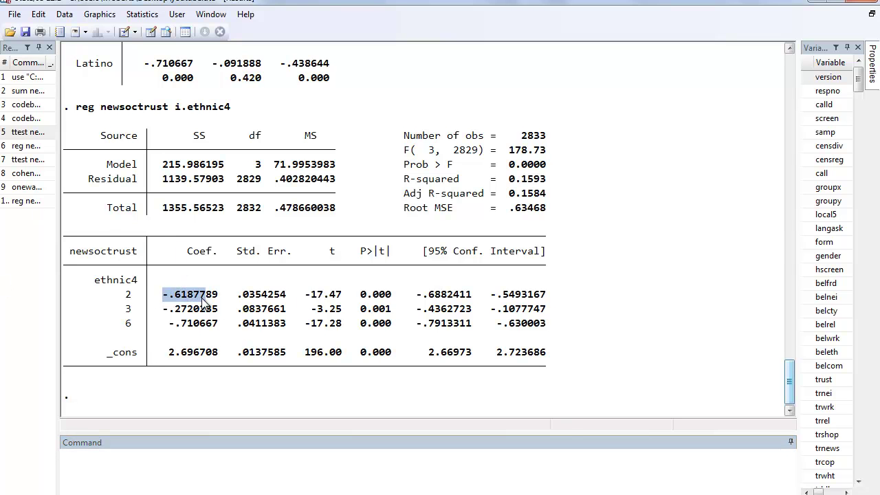
pyautogui.click(104, 257)
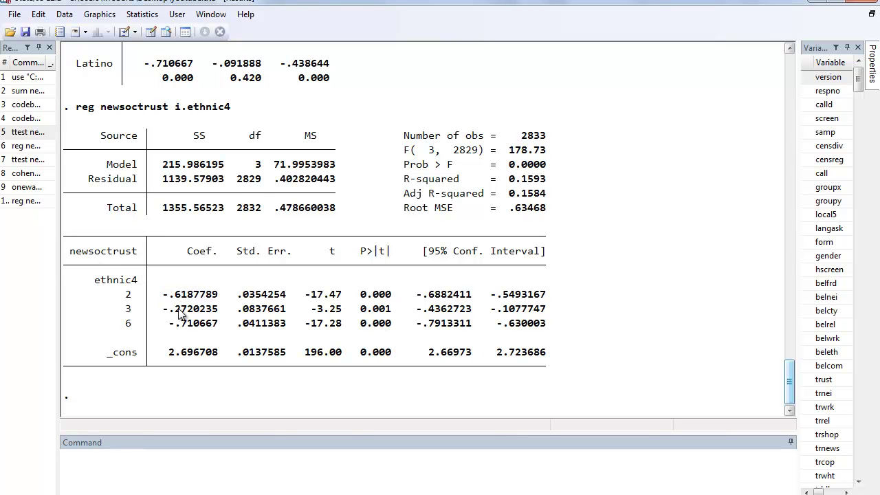
pyautogui.moveTo(165, 309); pyautogui.dragTo(210, 323)
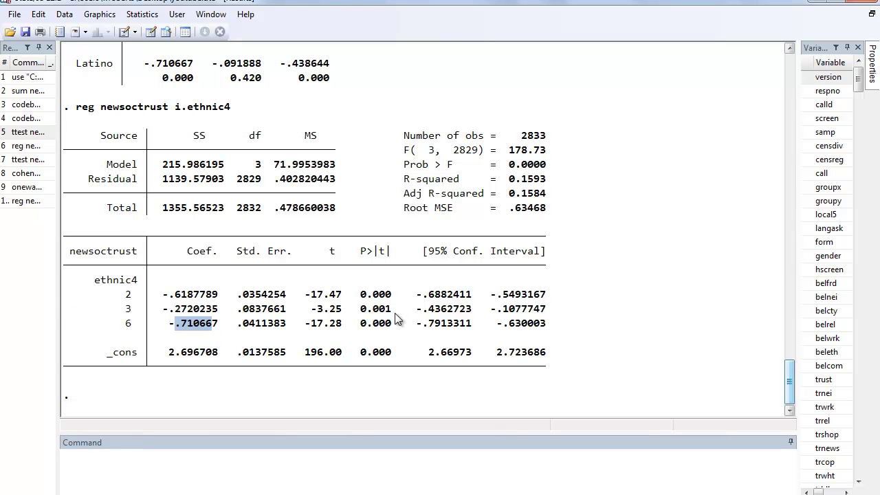
pyautogui.moveTo(360, 323); pyautogui.dragTo(387, 327)
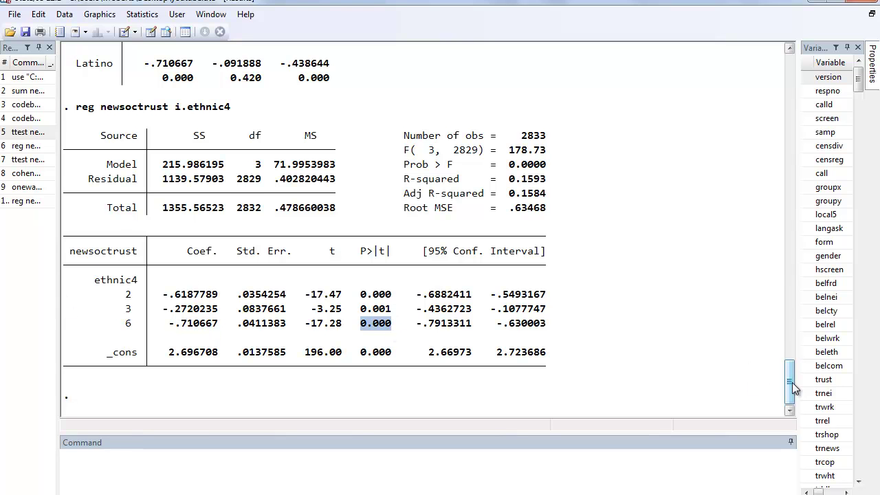
pyautogui.moveTo(790, 385); pyautogui.dragTo(790, 374)
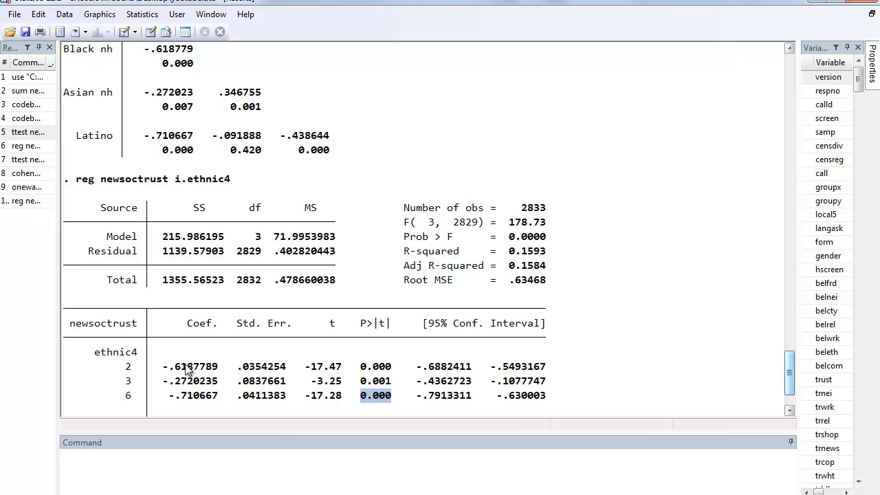
pyautogui.moveTo(176, 366); pyautogui.dragTo(215, 372)
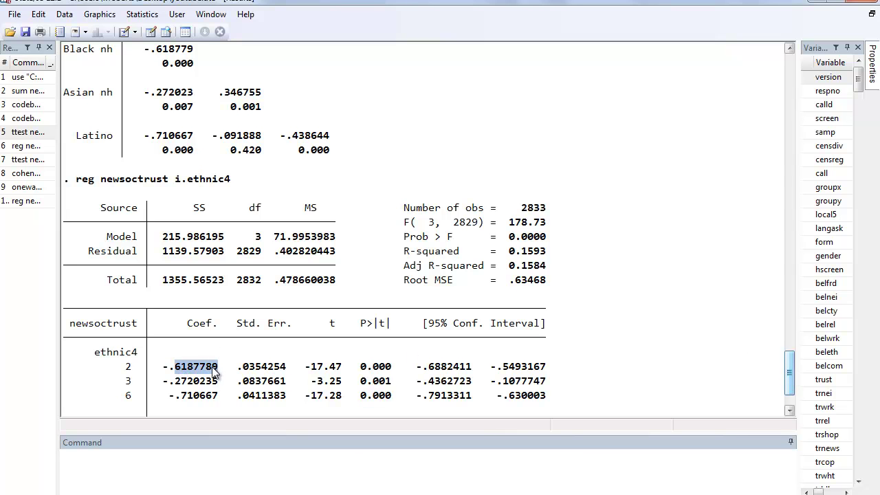
pyautogui.click(157, 58)
pyautogui.moveTo(155, 53); pyautogui.dragTo(195, 54)
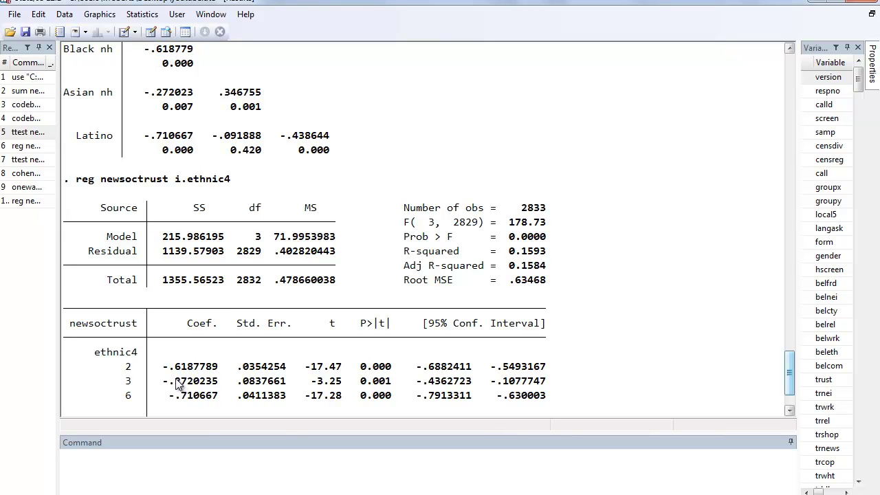
pyautogui.moveTo(177, 381); pyautogui.dragTo(209, 402)
pyautogui.click(188, 329)
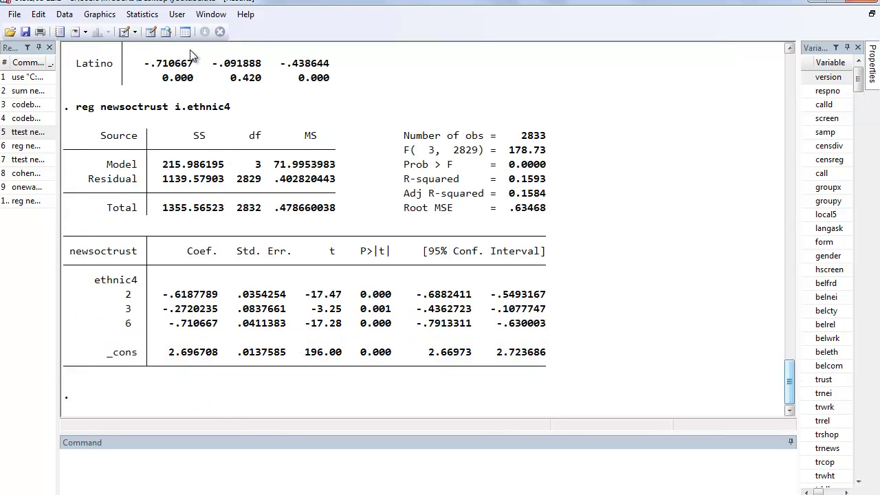
pyautogui.moveTo(156, 63); pyautogui.dragTo(193, 63)
pyautogui.moveTo(787, 383); pyautogui.dragTo(790, 359)
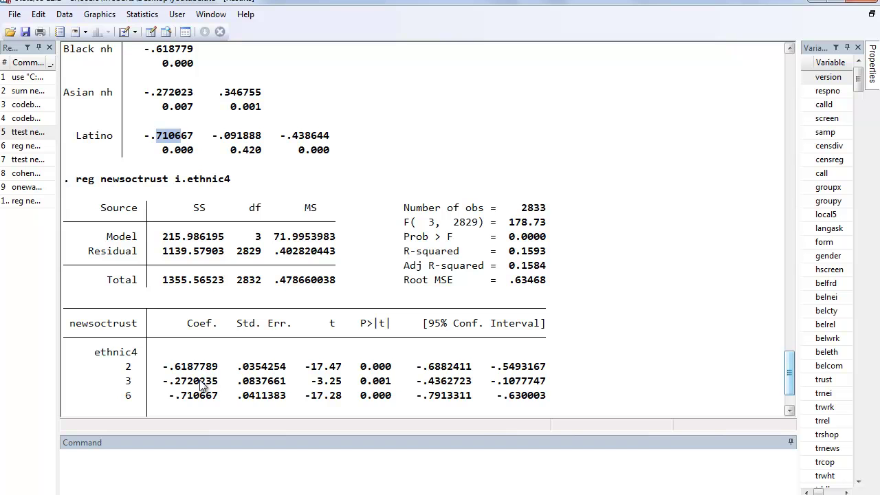
pyautogui.moveTo(178, 370); pyautogui.dragTo(216, 370)
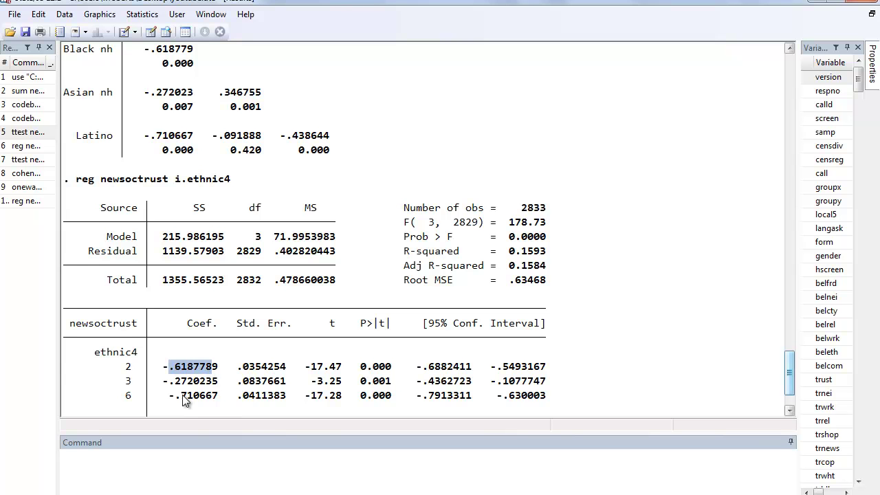
pyautogui.moveTo(182, 396); pyautogui.dragTo(211, 331)
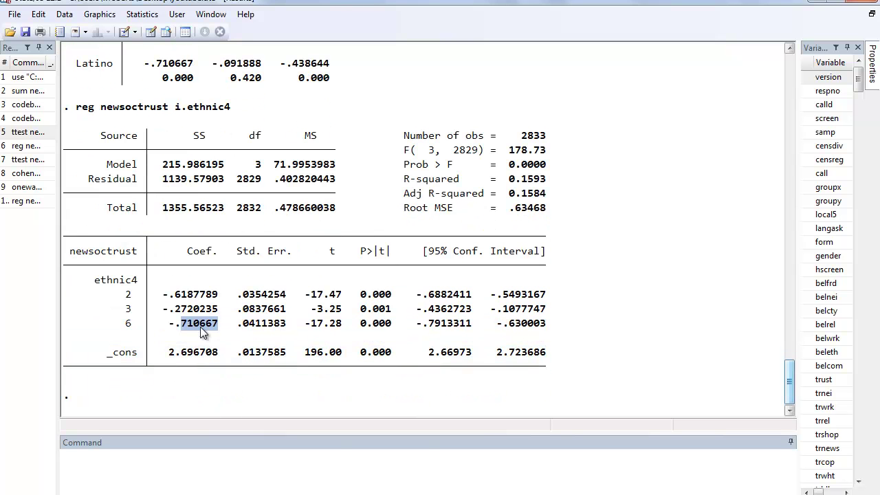
pyautogui.moveTo(174, 294); pyautogui.dragTo(199, 296)
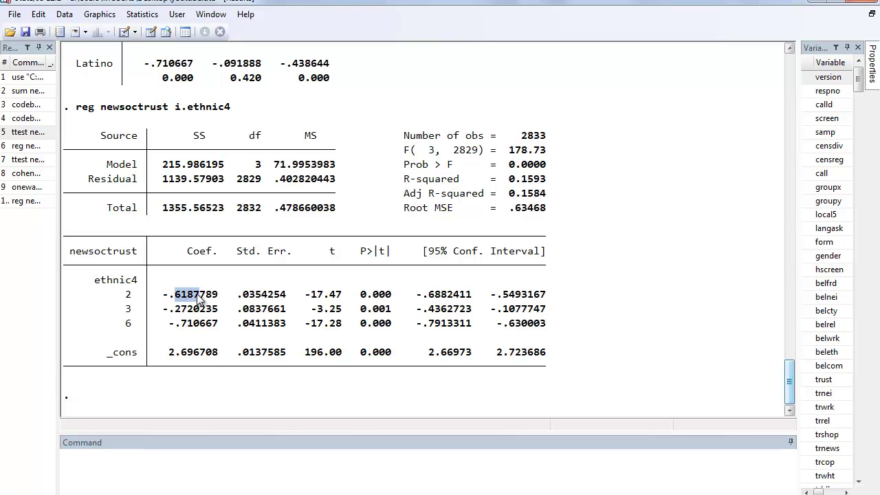
pyautogui.moveTo(180, 325); pyautogui.dragTo(199, 326)
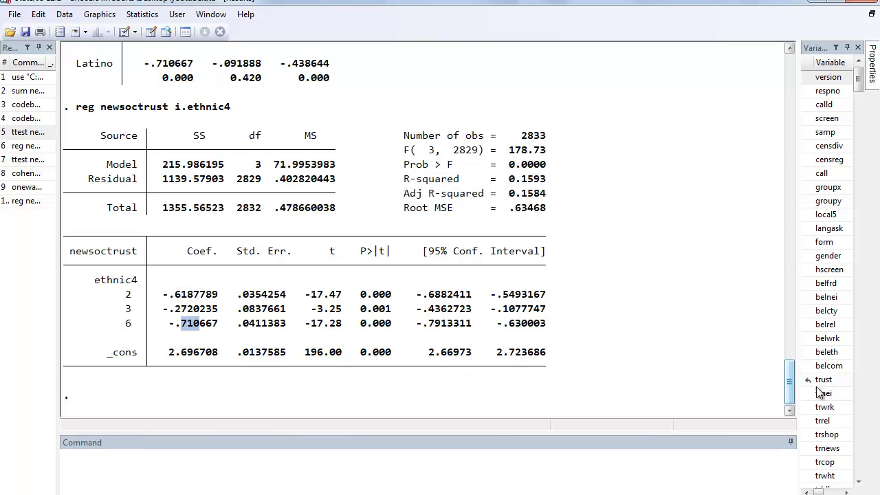
pyautogui.moveTo(790, 380); pyautogui.dragTo(789, 372)
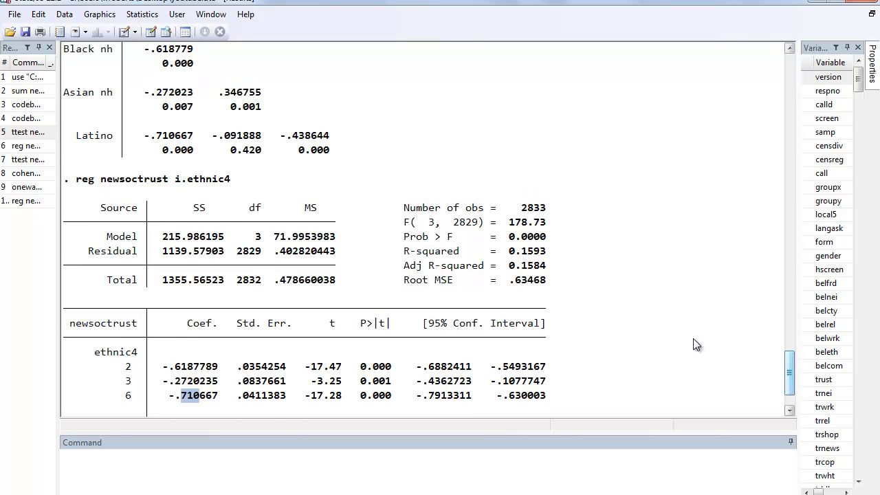
pyautogui.moveTo(790, 363); pyautogui.dragTo(791, 372)
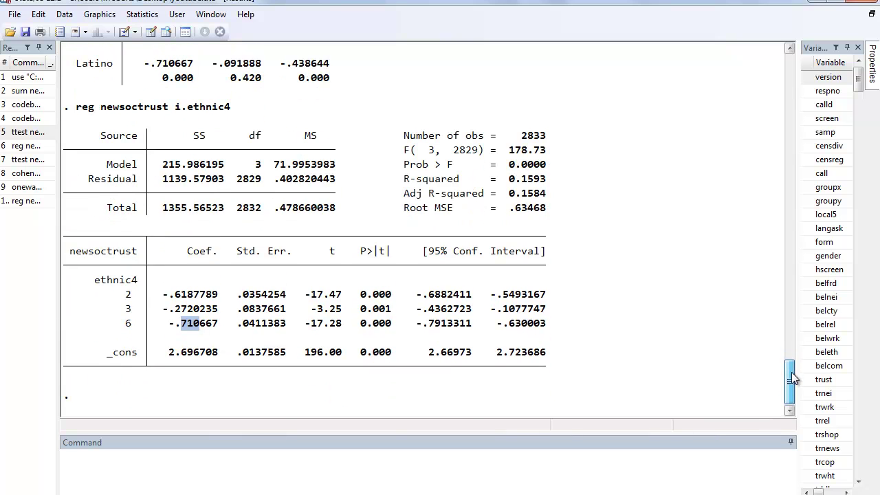
# - Turn the recalled oneway command into anova newsoctrust ethnic4, run it, then run effectsize ethnic4
pyautogui.click(31, 187)
pyautogui.doubleClick(97, 455)
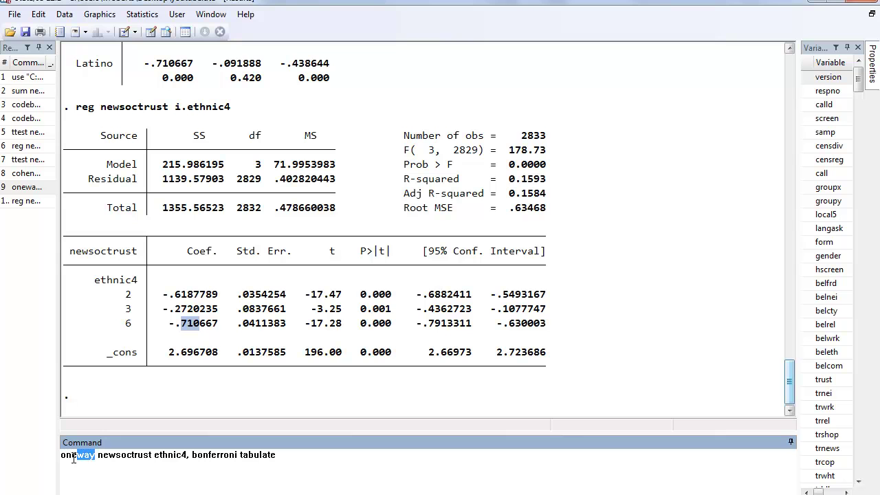
pyautogui.write('anova')
pyautogui.moveTo(185, 456); pyautogui.dragTo(283, 454)
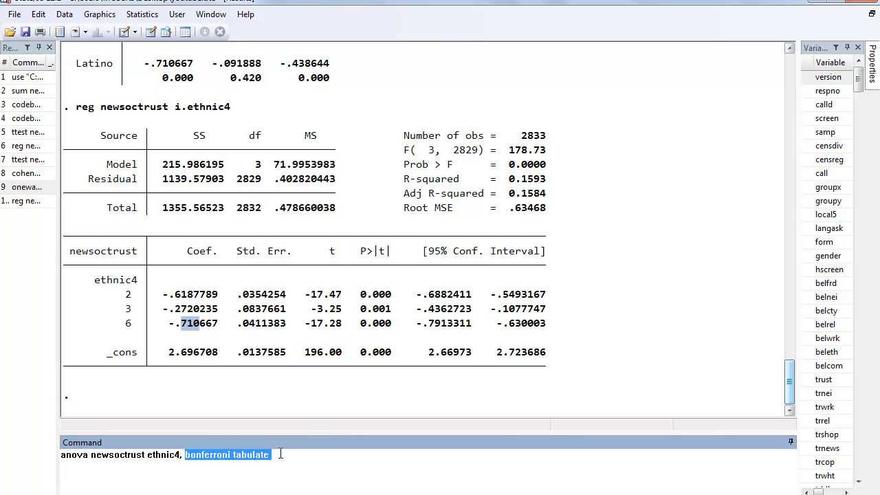
pyautogui.press('BackSpace')
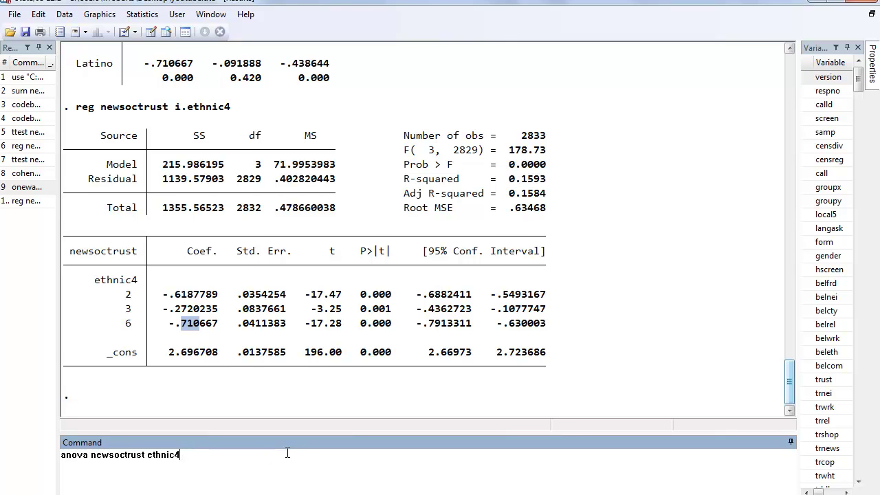
pyautogui.press('Return')
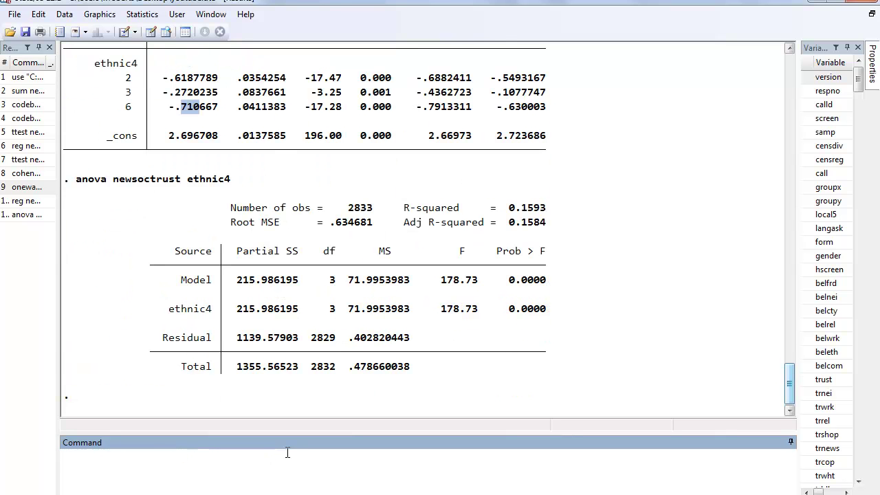
pyautogui.write('effectsize ethnic4')
pyautogui.press('Return')
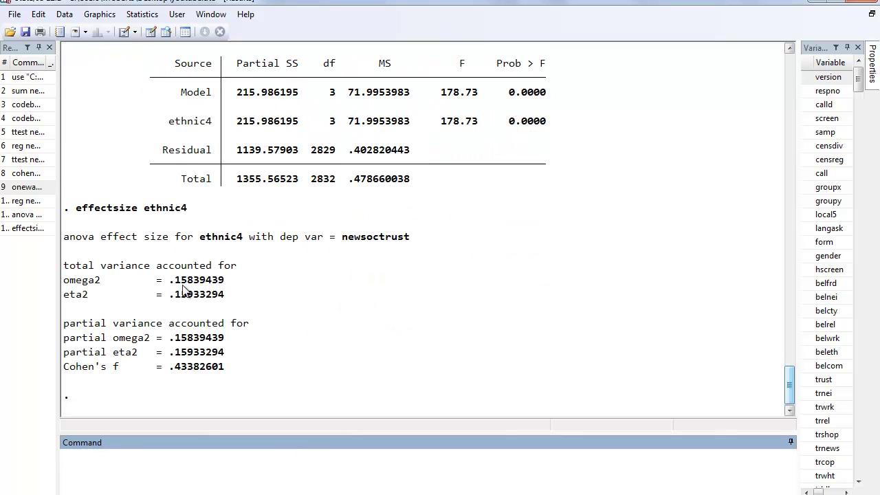
pyautogui.moveTo(170, 280); pyautogui.dragTo(232, 295)
pyautogui.click(67, 288)
pyautogui.moveTo(66, 285); pyautogui.dragTo(224, 295)
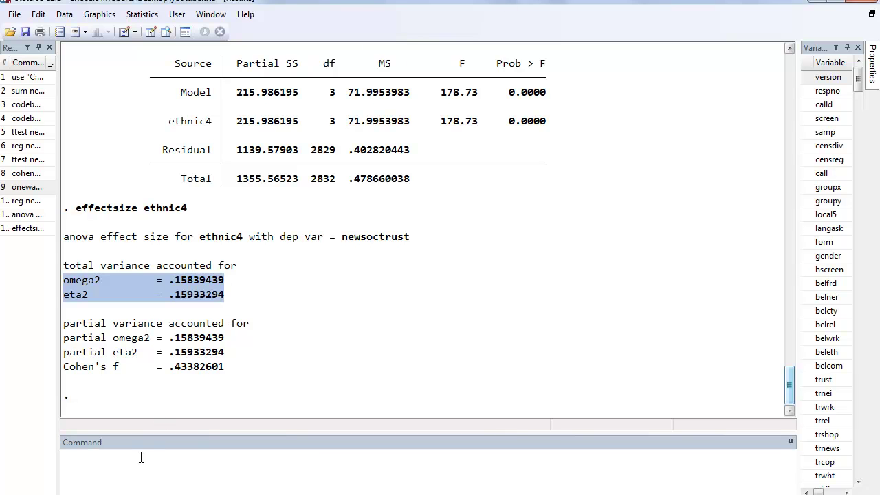
pyautogui.click(142, 457)
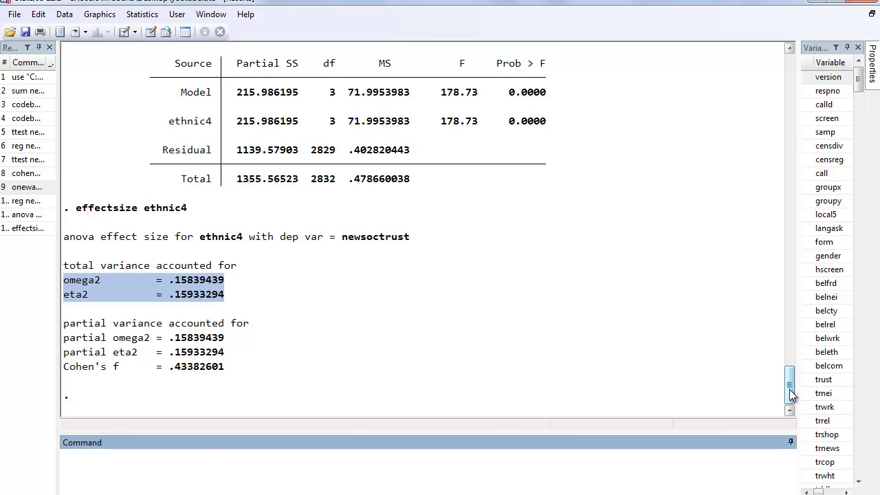
pyautogui.scroll(1, 789, 389)
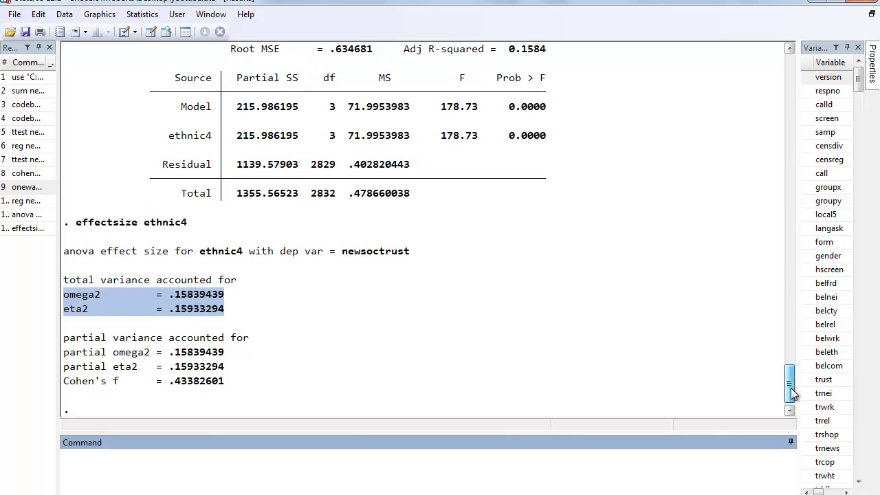
pyautogui.moveTo(790, 391); pyautogui.dragTo(800, 348)
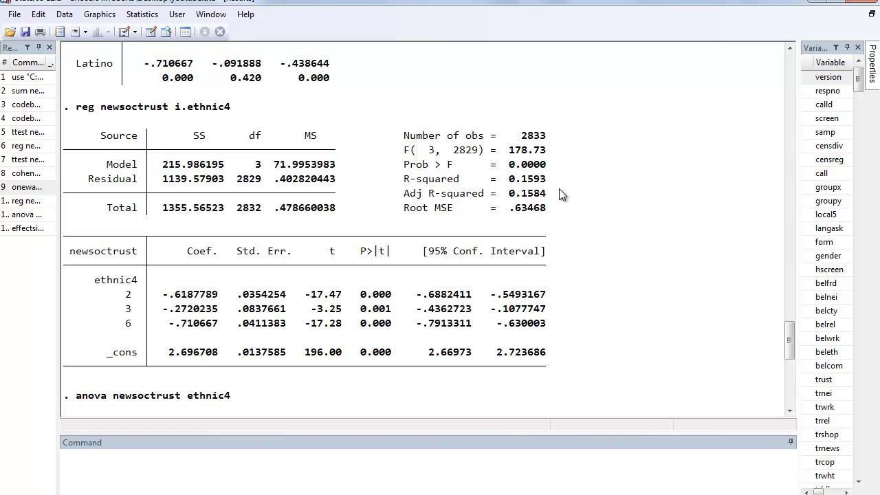
pyautogui.moveTo(516, 178); pyautogui.dragTo(547, 180)
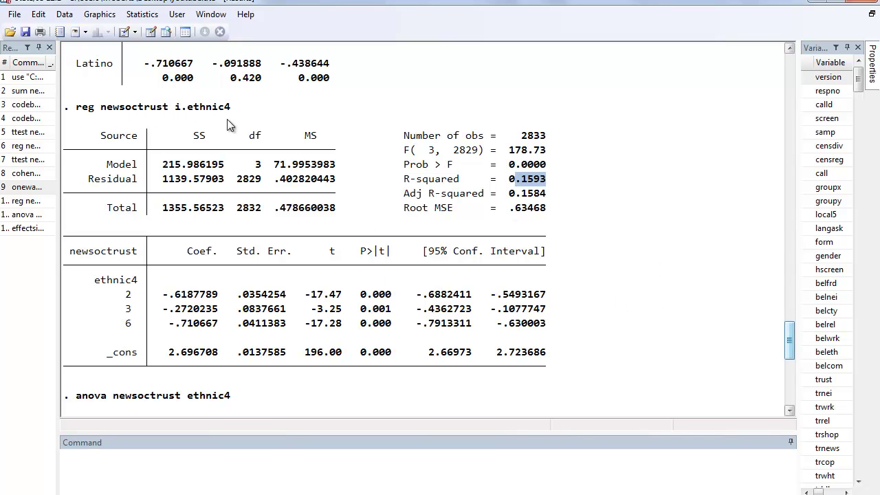
pyautogui.moveTo(790, 338); pyautogui.dragTo(789, 386)
pyautogui.moveTo(169, 281); pyautogui.dragTo(217, 297)
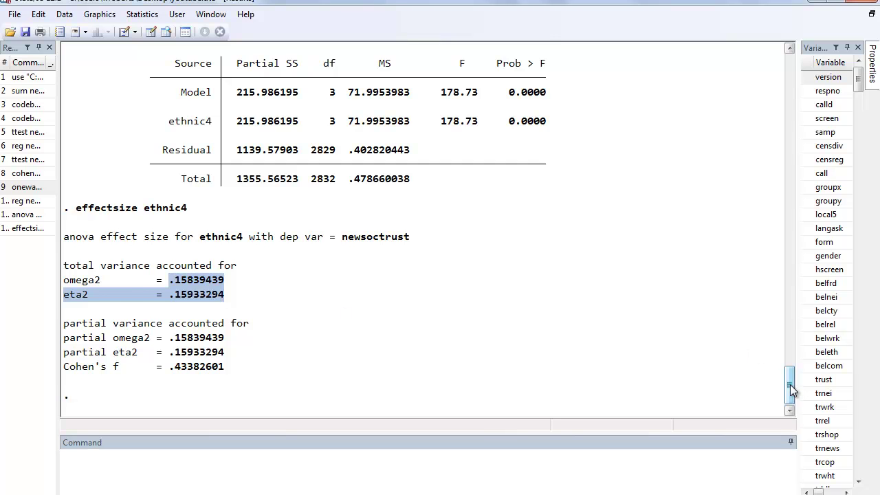
pyautogui.moveTo(789, 384)
pyautogui.mouseDown()
pyautogui.moveTo(792, 372)
pyautogui.moveTo(791, 393)
pyautogui.mouseUp()
pyautogui.click(455, 458)
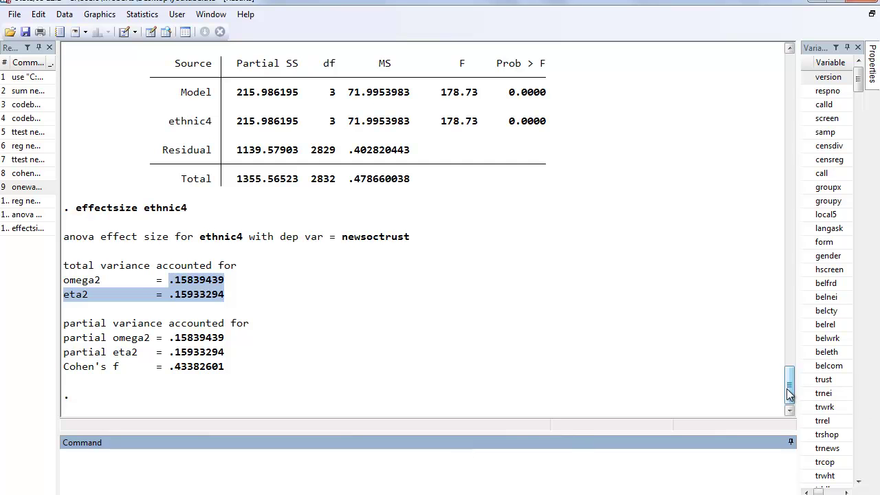
pyautogui.moveTo(791, 392); pyautogui.dragTo(789, 310)
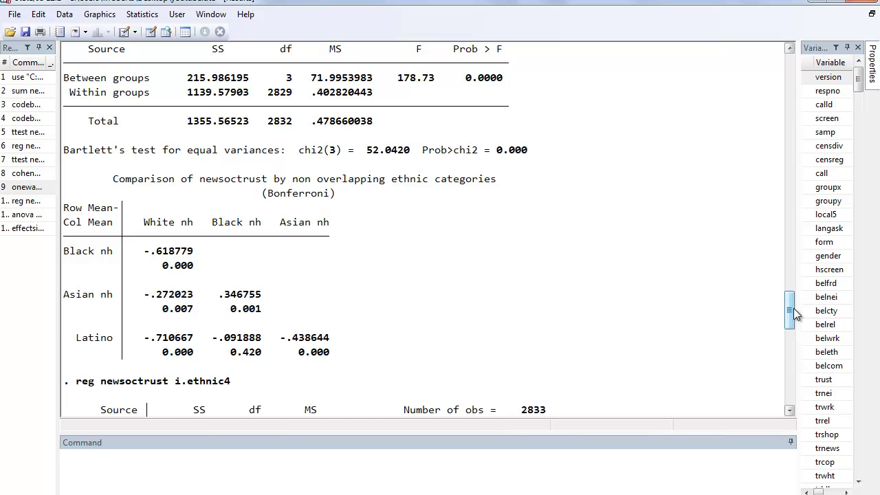
pyautogui.moveTo(789, 314); pyautogui.dragTo(789, 390)
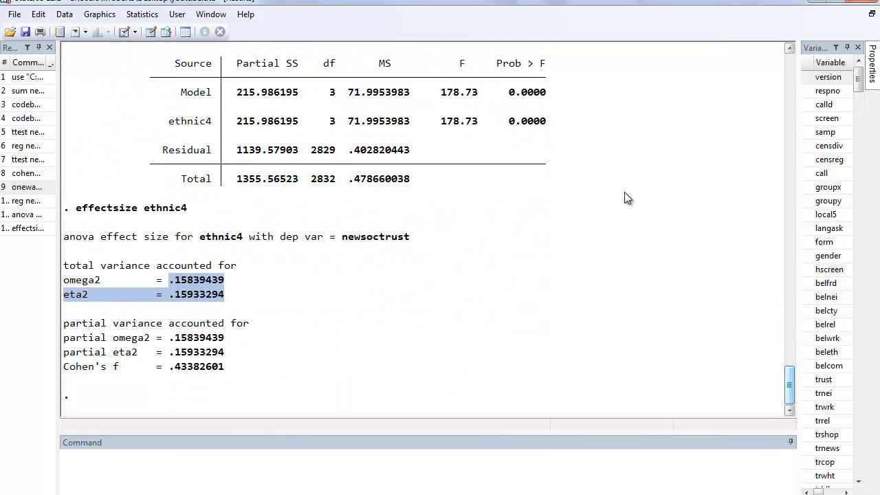